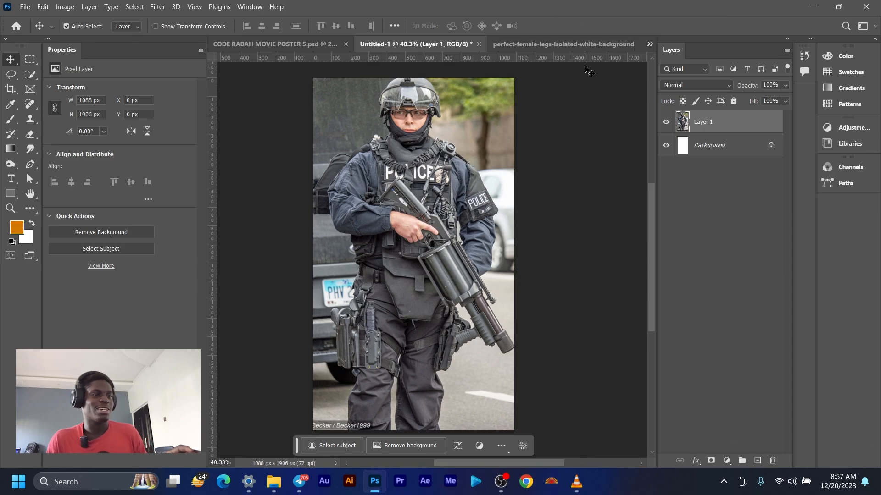
- Compare the finished CODE RABAH movie poster with the original police officer photo, checking the skin on the face and hands
left_click(295, 43)
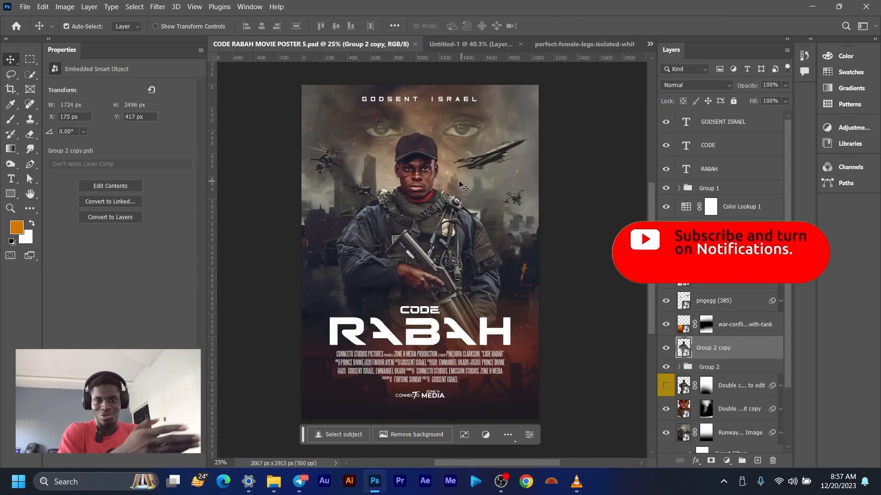
left_click_drag(443, 187, 449, 196)
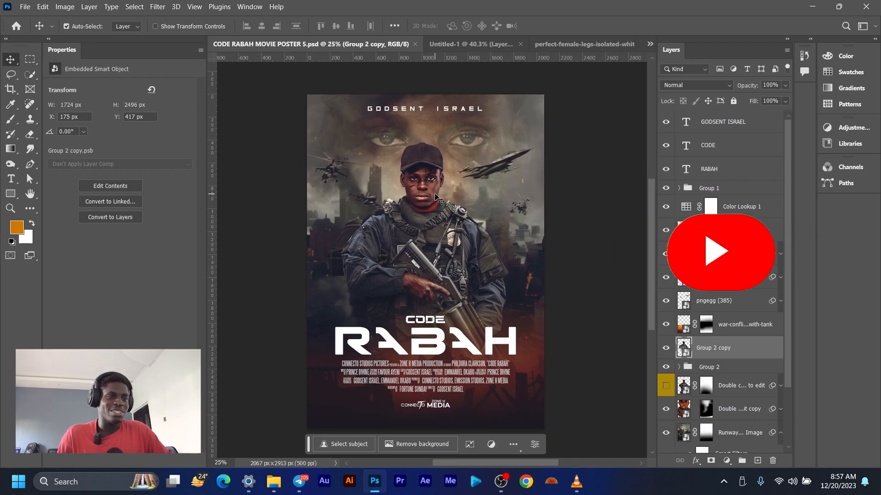
left_click(468, 44)
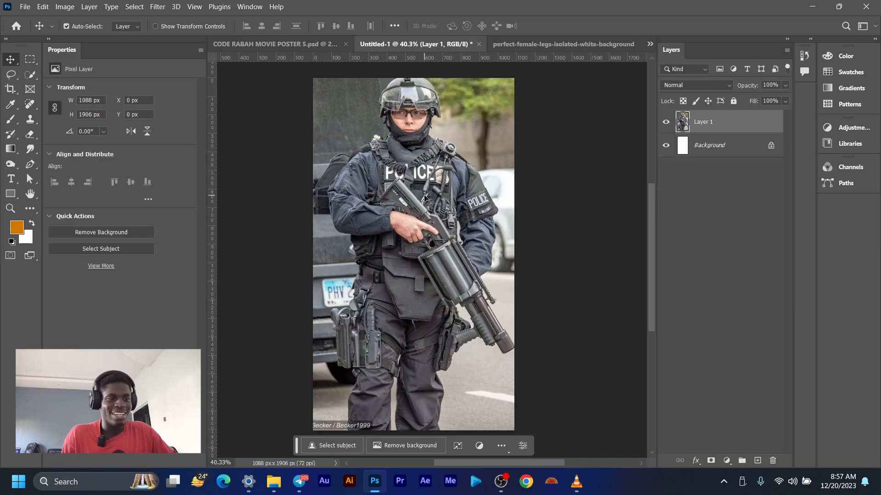
scroll(424, 195, "down", 3)
scroll(425, 195, "up", 3)
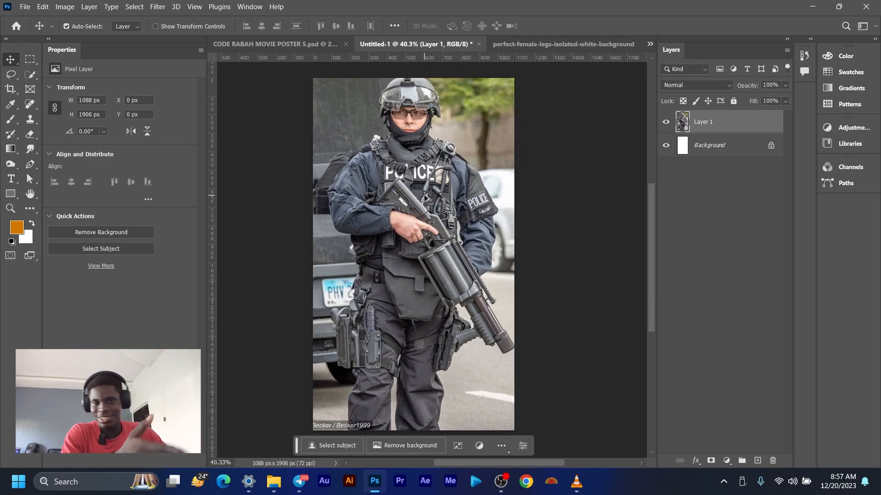
left_click_drag(416, 188, 433, 196)
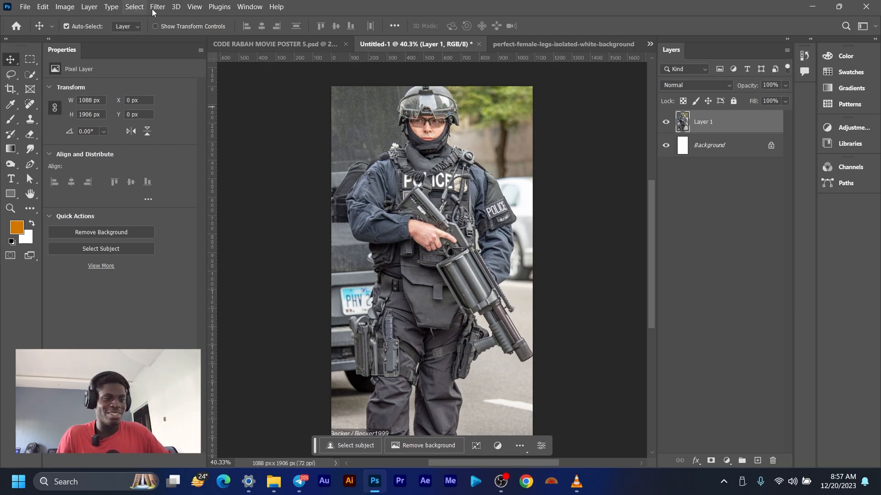
left_click(264, 47)
scroll(418, 299, "up", 1)
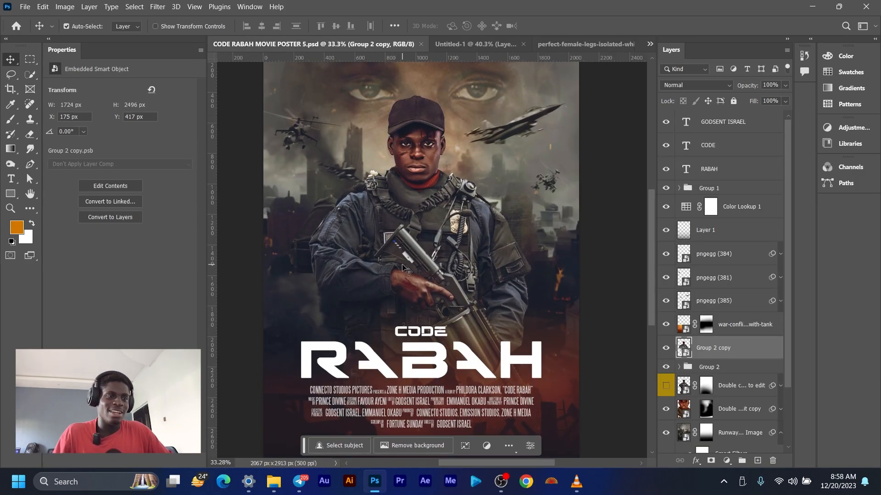
scroll(403, 268, "down", 2)
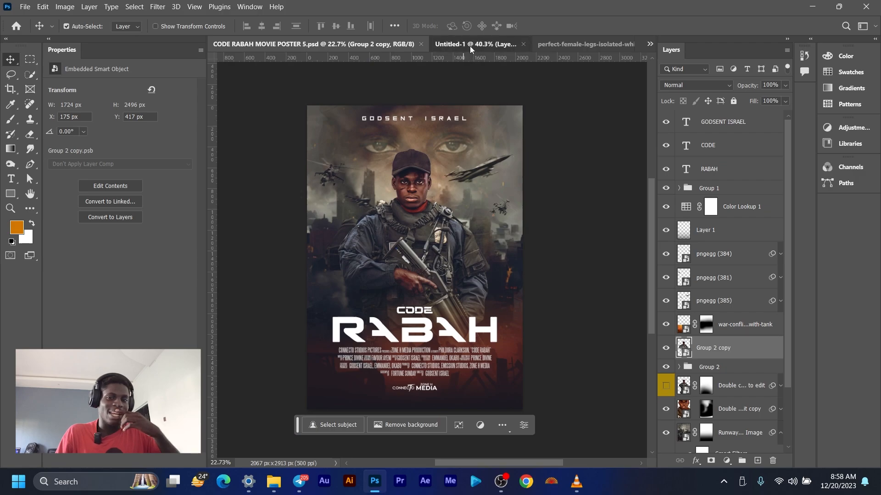
left_click(470, 46)
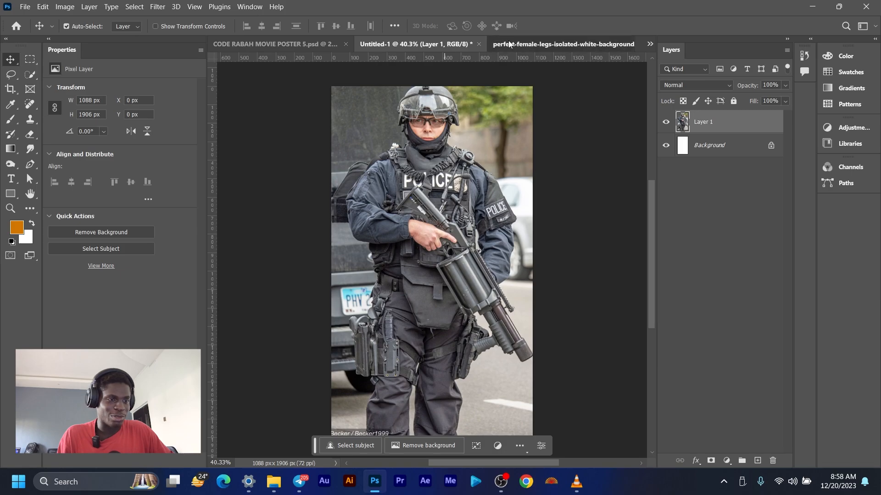
- In the legs photo, select both legs and the bare waist with Quick Selection, excluding the shorts and the white gap between the legs
left_click(536, 44)
scroll(423, 212, "down", 1)
scroll(425, 212, "up", 1)
left_click_drag(455, 216, 458, 216)
scroll(458, 216, "down", 1)
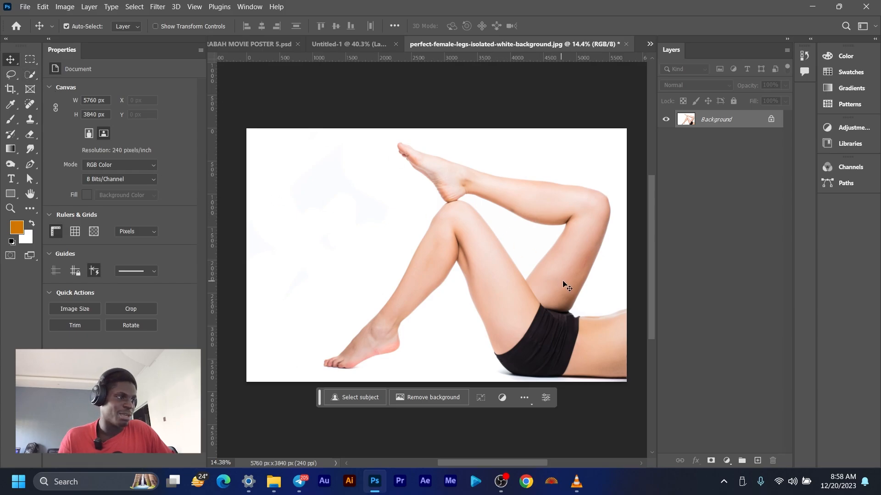
left_click(32, 77)
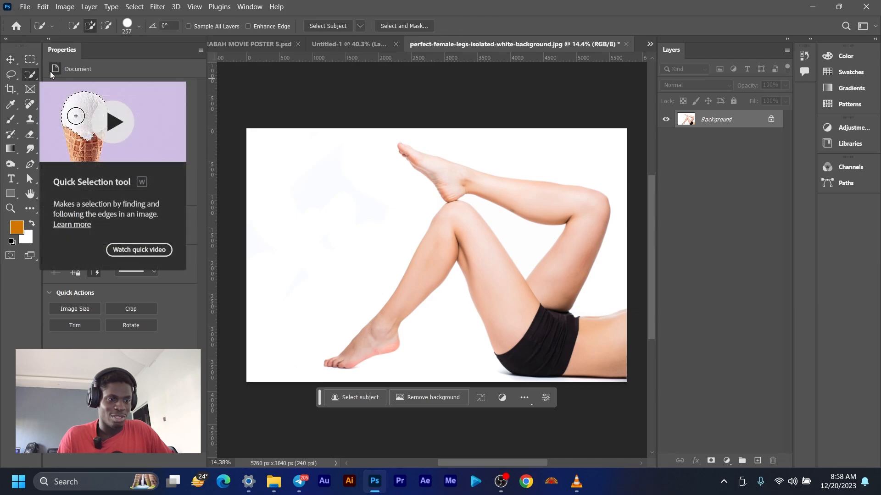
mouse_move(510, 315)
left_mouse_down()
mouse_move(468, 237)
mouse_move(432, 256)
mouse_move(337, 358)
mouse_move(534, 247)
mouse_move(557, 273)
mouse_move(580, 224)
mouse_move(554, 203)
mouse_move(455, 182)
mouse_move(419, 153)
left_mouse_up()
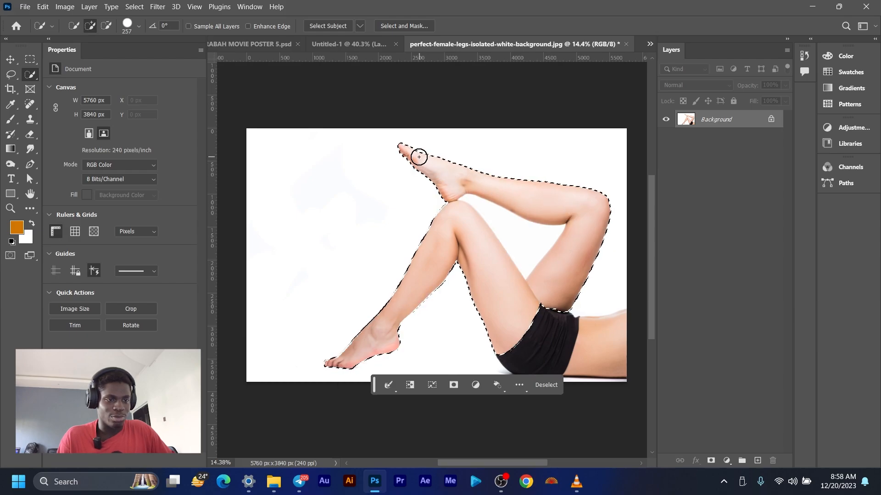
left_click(520, 238, "alt")
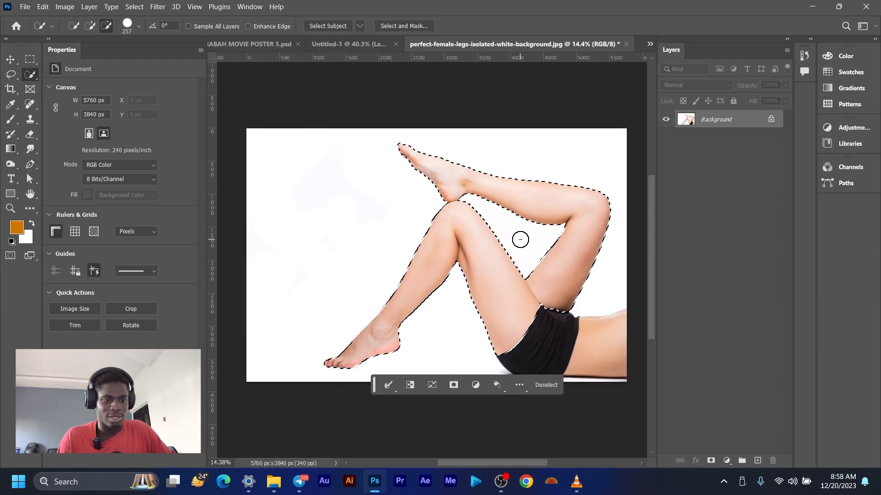
mouse_move(566, 318)
left_mouse_down()
mouse_move(619, 374)
mouse_move(608, 348)
mouse_move(572, 374)
left_mouse_up()
scroll(572, 374, "up", 1)
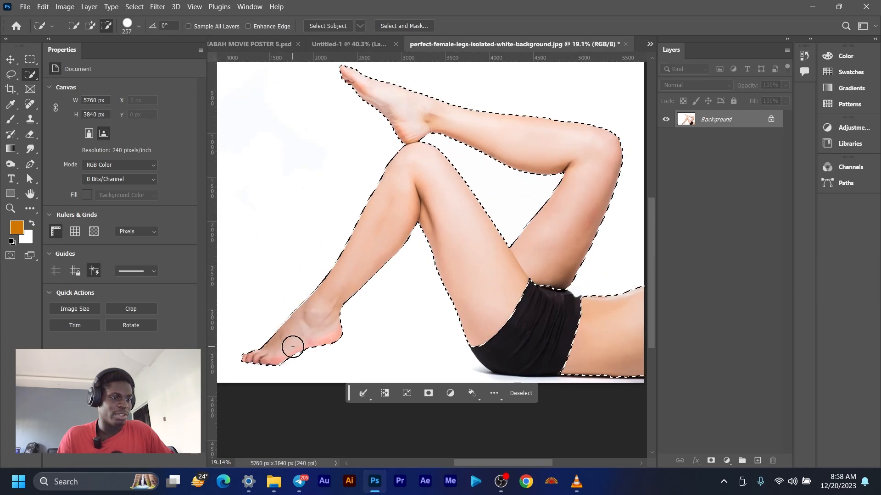
- Check the selection edge at the lower foot and refine it with the Lasso tool where the raised thigh meets the shorts
scroll(287, 353, "up", 6)
scroll(282, 367, "up", 3)
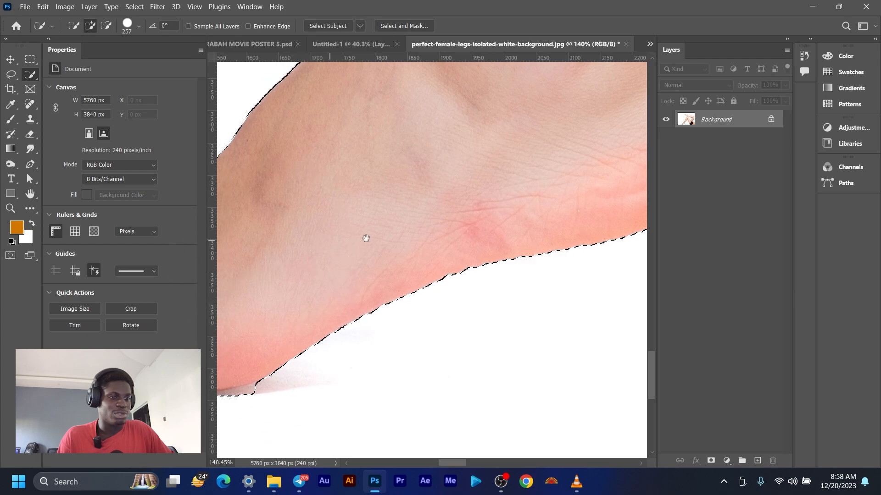
left_click(11, 73)
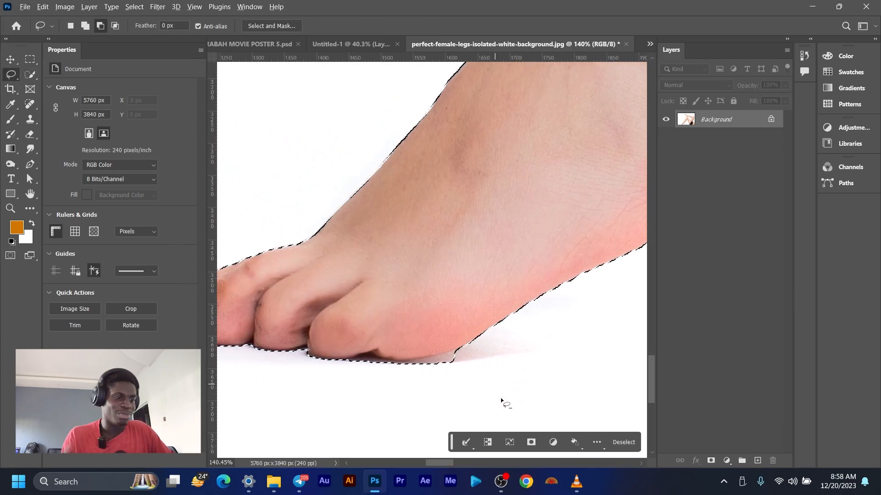
scroll(419, 374, "up", 1)
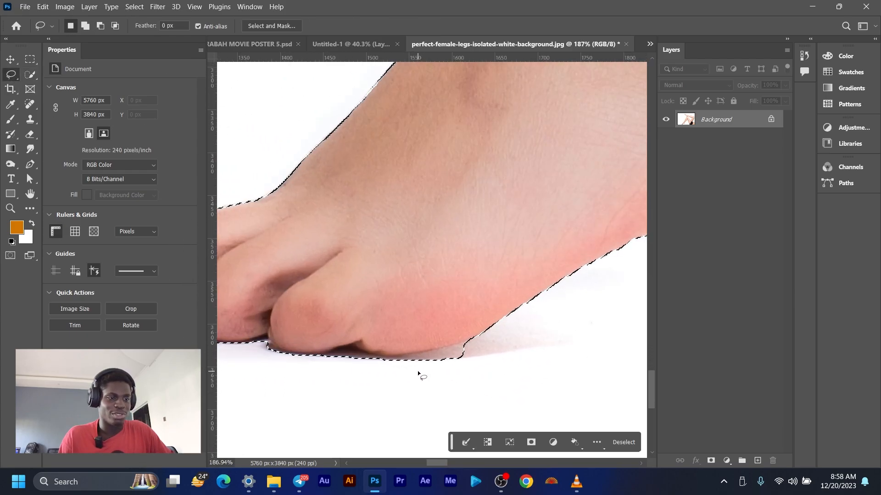
scroll(452, 340, "down", 4)
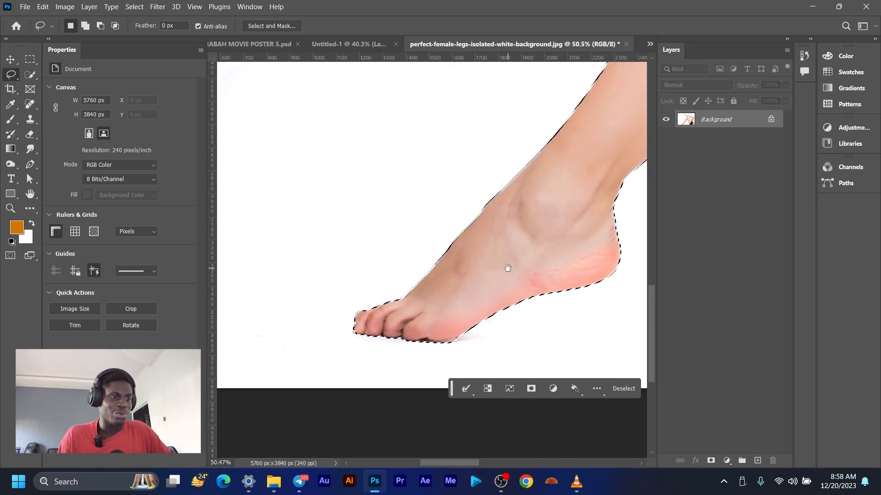
left_click_drag(507, 267, 340, 188)
scroll(454, 263, "down", 5)
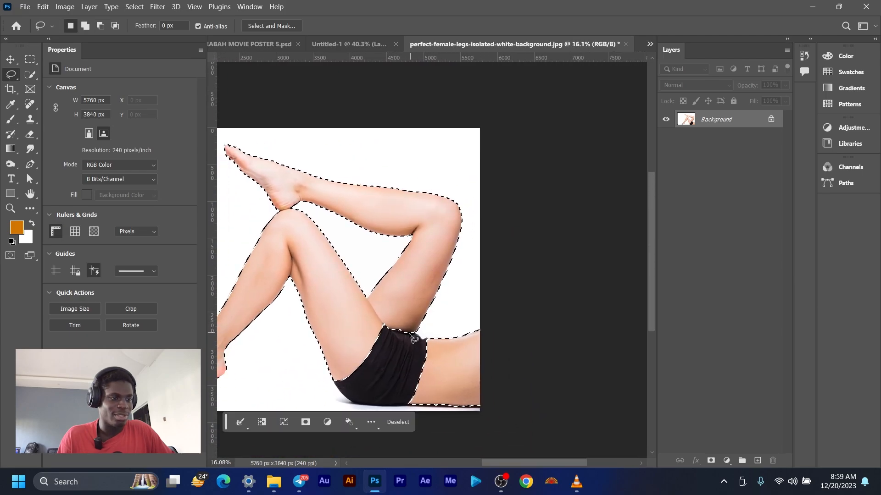
scroll(403, 334, "up", 5)
scroll(396, 339, "up", 2)
left_click_drag(275, 276, 346, 312)
mouse_move(419, 323)
left_mouse_down()
mouse_move(504, 319)
mouse_move(525, 298)
left_mouse_up()
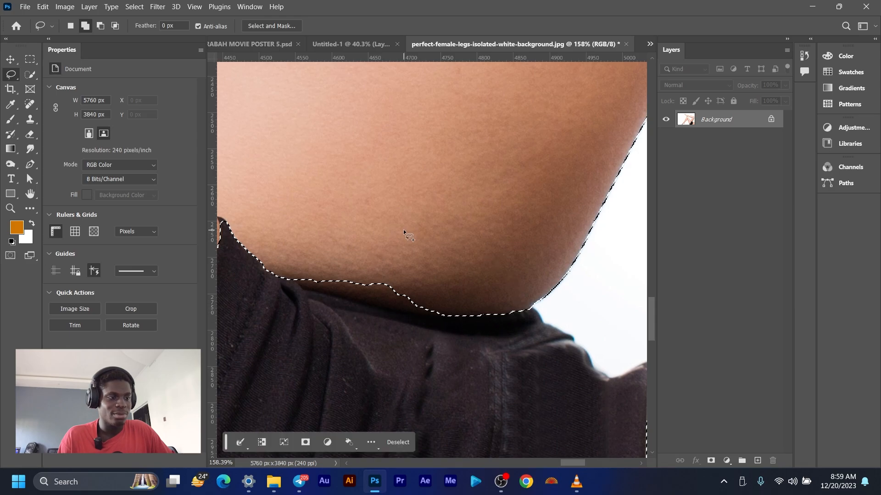
scroll(311, 328, "up", 1)
scroll(312, 328, "up", 3)
mouse_move(428, 316)
left_mouse_down()
mouse_move(351, 270)
mouse_move(272, 261)
mouse_move(416, 345)
left_mouse_up()
scroll(415, 346, "down", 8)
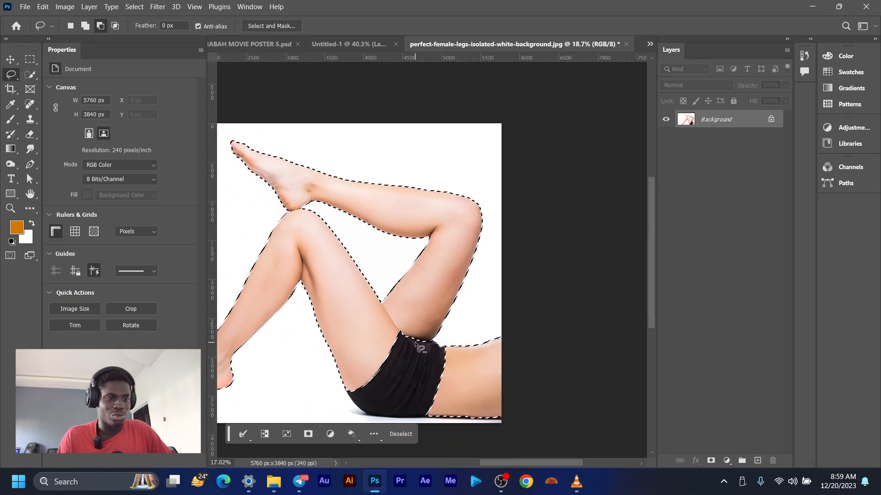
- Add a Black & White adjustment layer masked to the selected skin and set its blend mode to Multiply
scroll(461, 298, "up", 2)
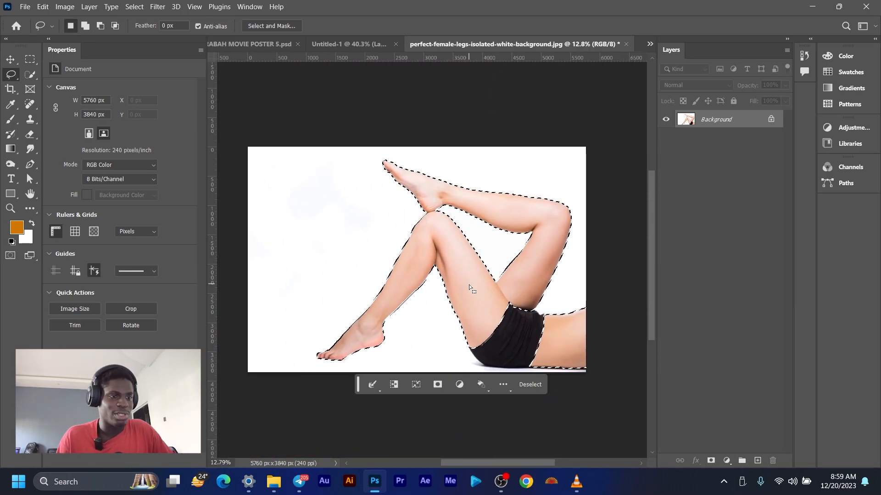
scroll(469, 285, "up", 1)
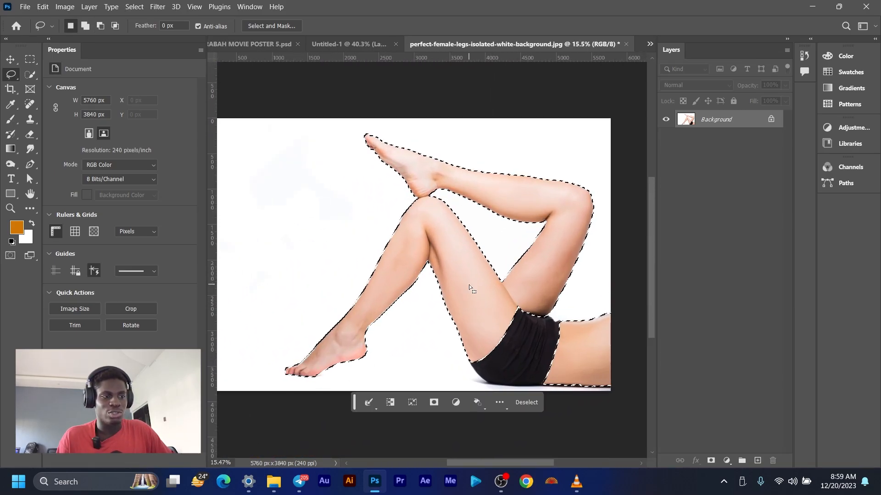
left_click_drag(459, 283, 471, 284)
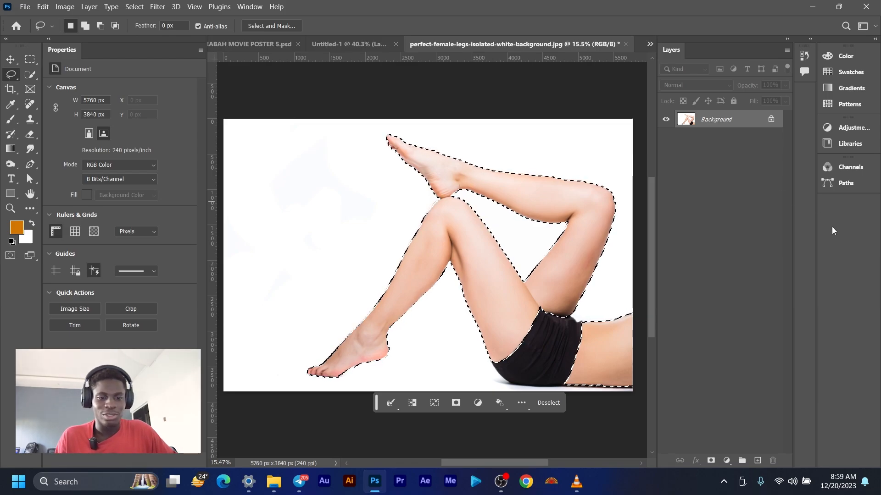
left_click(727, 462)
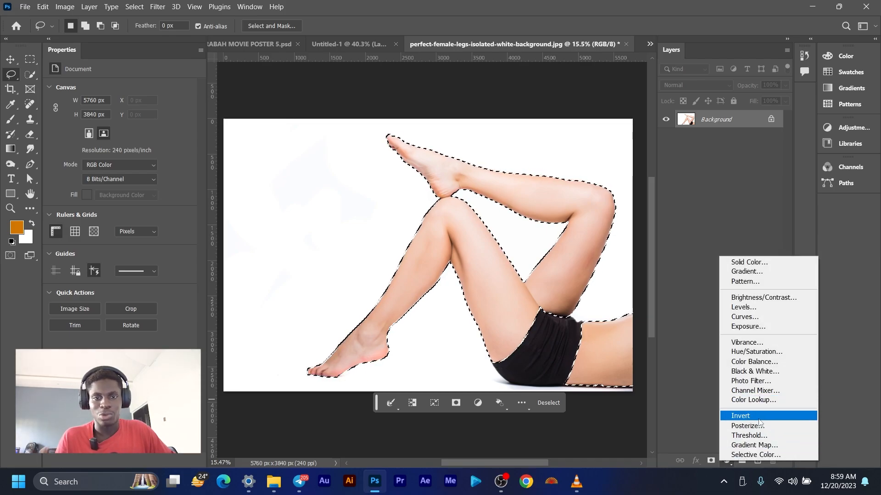
left_click(765, 376)
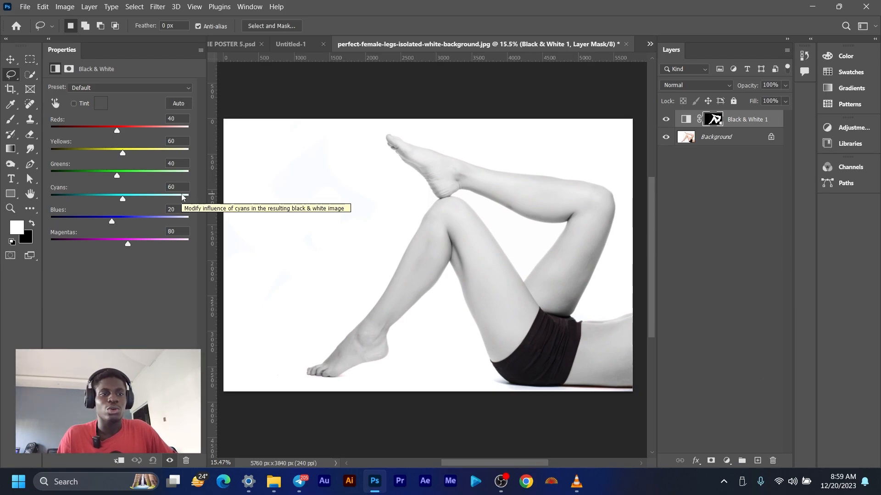
left_click(685, 125)
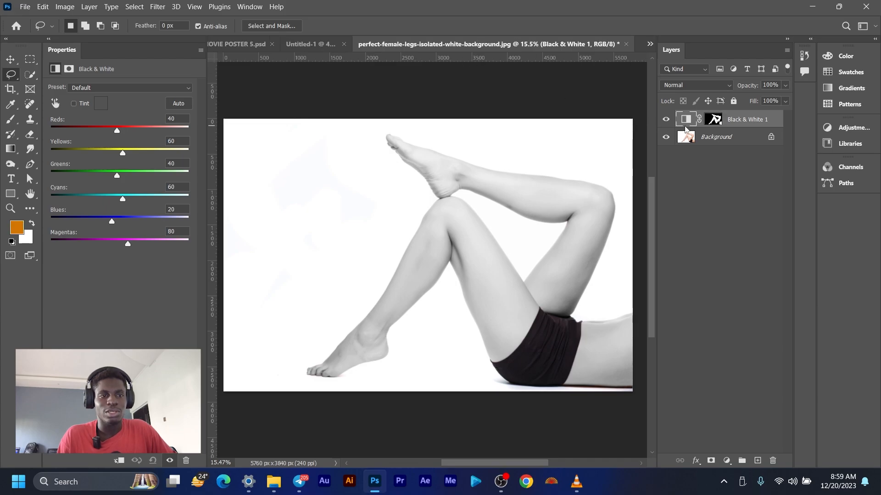
left_click(686, 86)
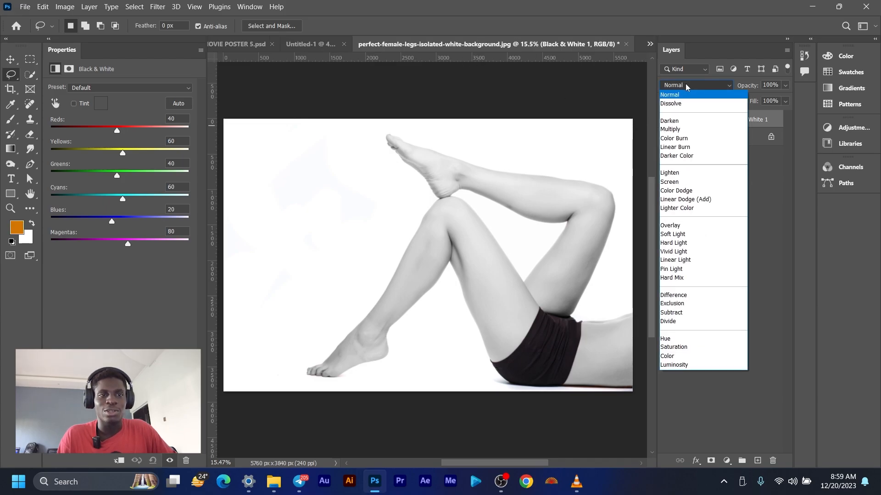
left_click(684, 129)
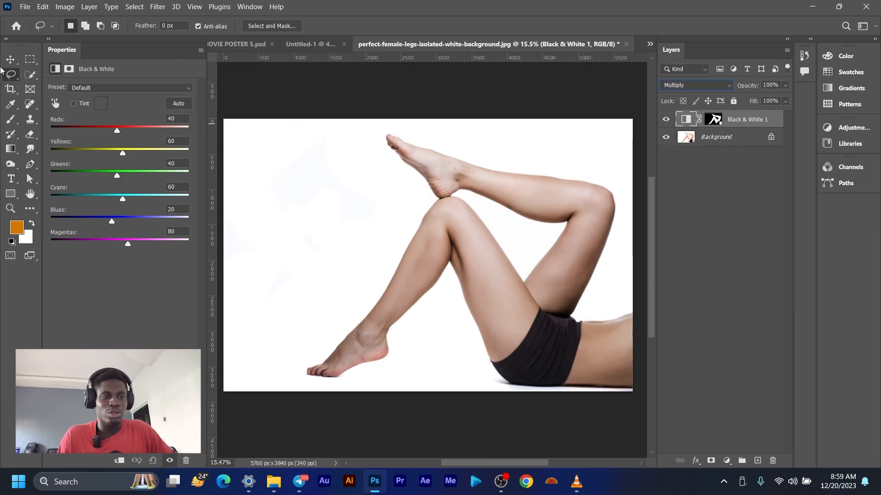
- Darken the skin by setting the Black & White adjustment's Reds to -79 and Yellows to -71
left_click(10, 59)
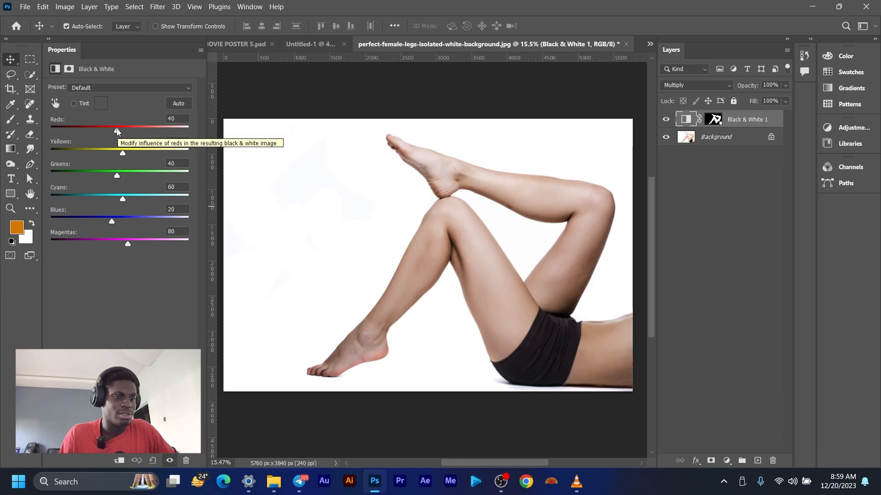
left_click_drag(117, 130, 89, 153)
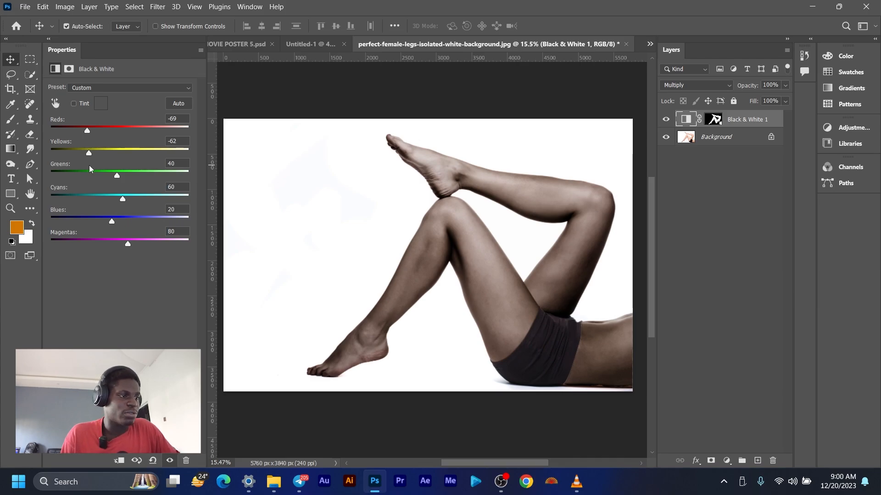
left_click_drag(81, 154, 85, 133)
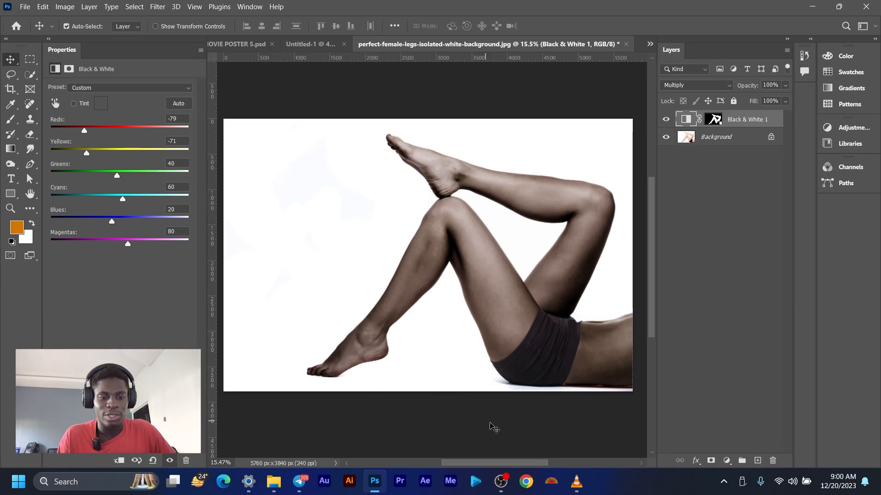
- Add a Selective Color adjustment layer above the Black & White layer and choose Reds as the color range
left_click(725, 460)
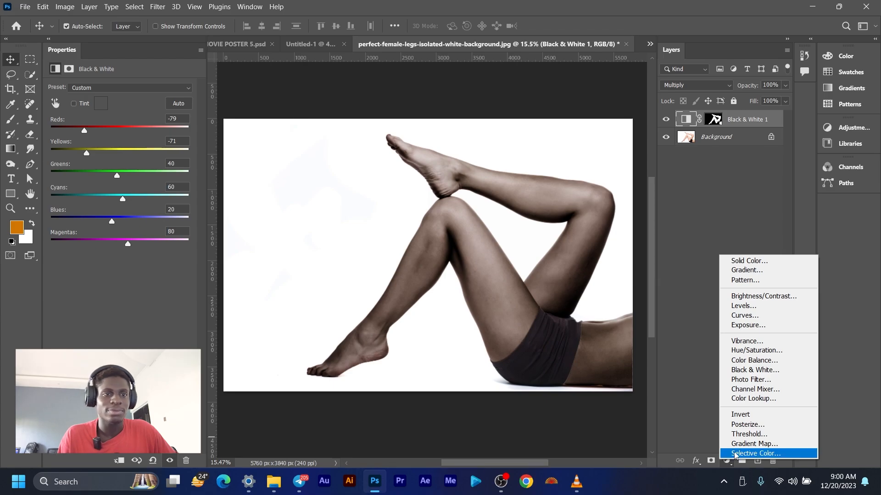
left_click(735, 454)
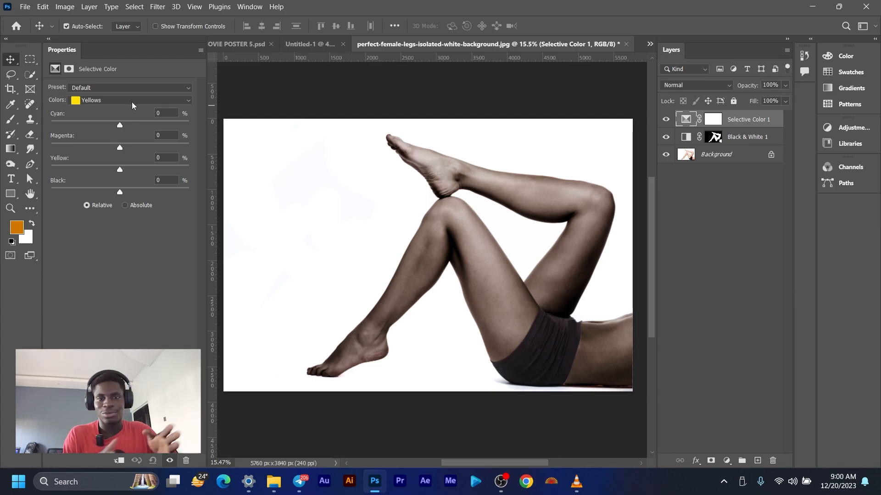
left_click(132, 103)
left_click(128, 111)
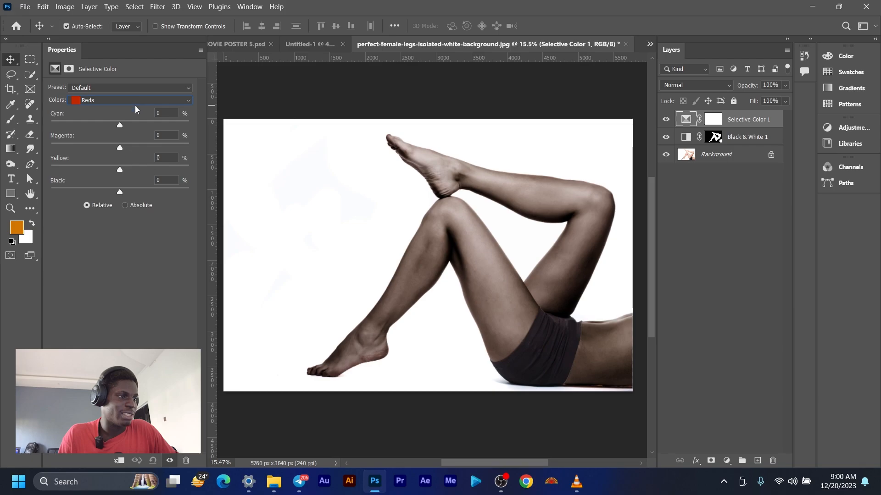
left_click(135, 104)
left_click(130, 114)
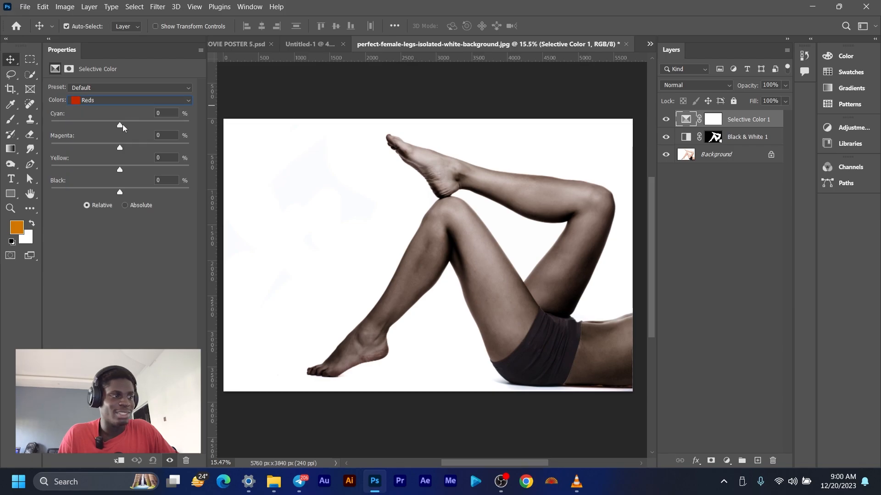
- Set the Selective Color Reds to Cyan -100, Magenta +29, Yellow +30, and the Yellows to Cyan -100, Magenta +16, Yellow +12
left_click_drag(120, 125, 118, 125)
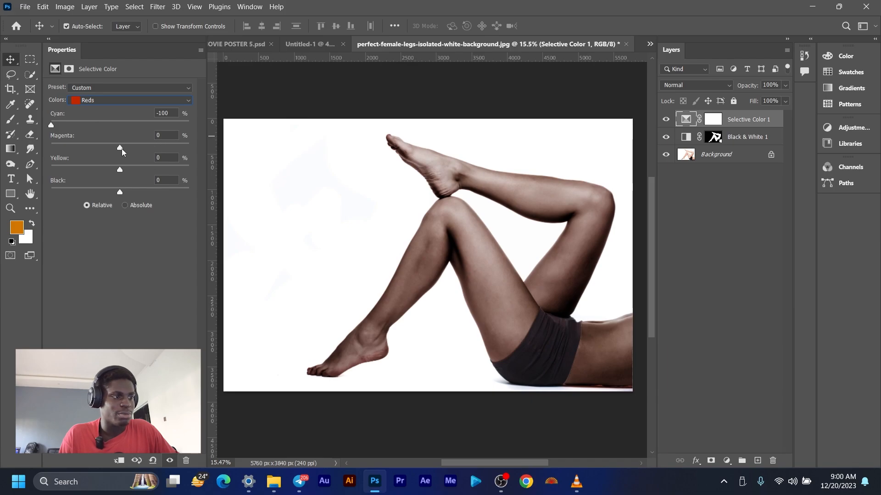
left_click_drag(122, 150, 140, 170)
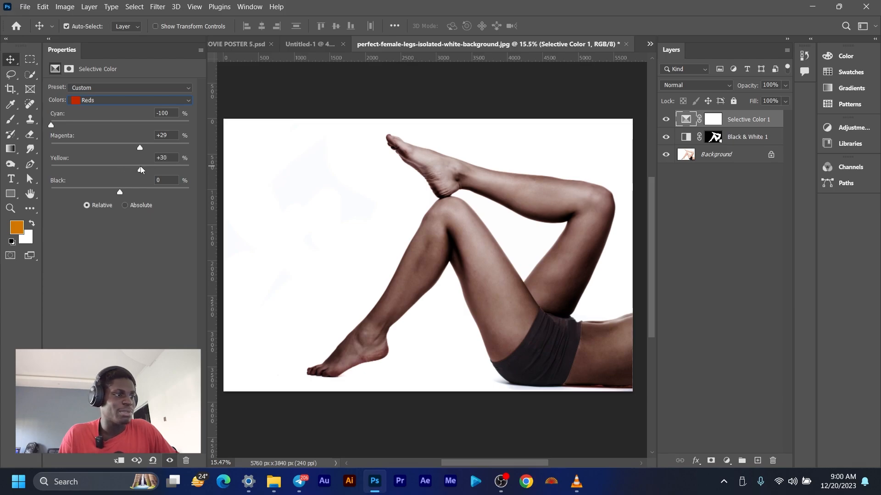
left_click(147, 106)
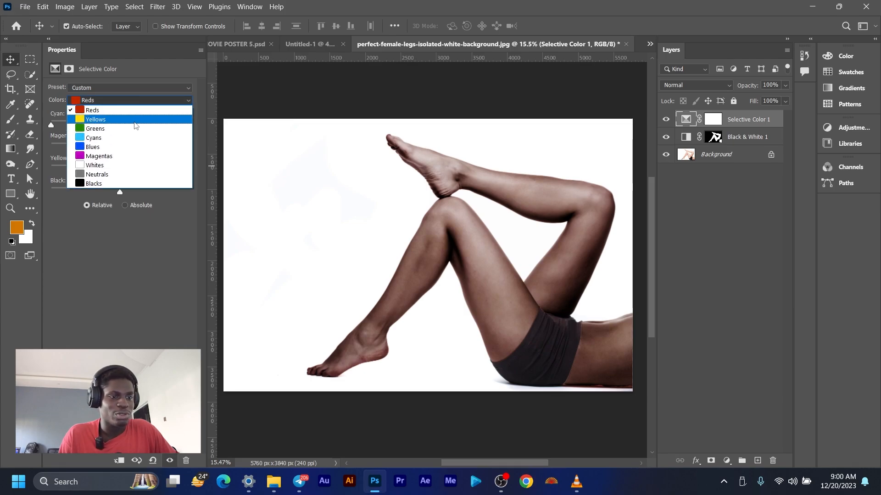
left_click(131, 122)
left_click_drag(117, 127, 48, 127)
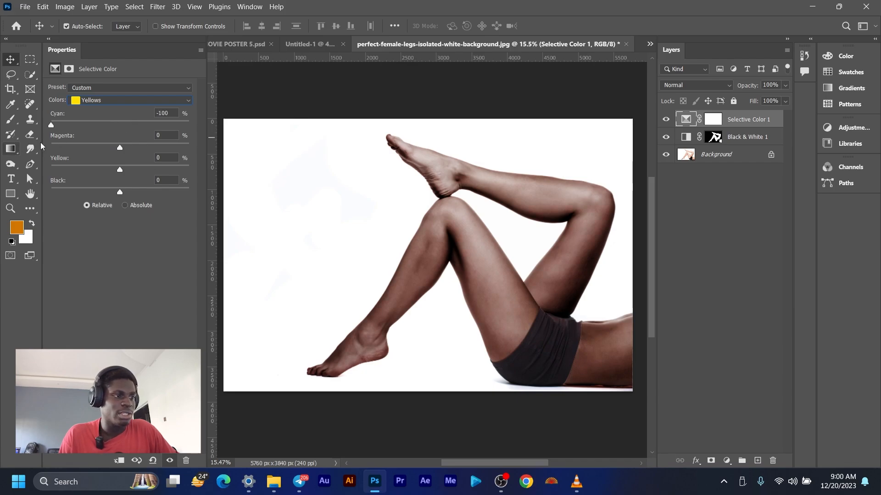
left_click_drag(119, 149, 129, 172)
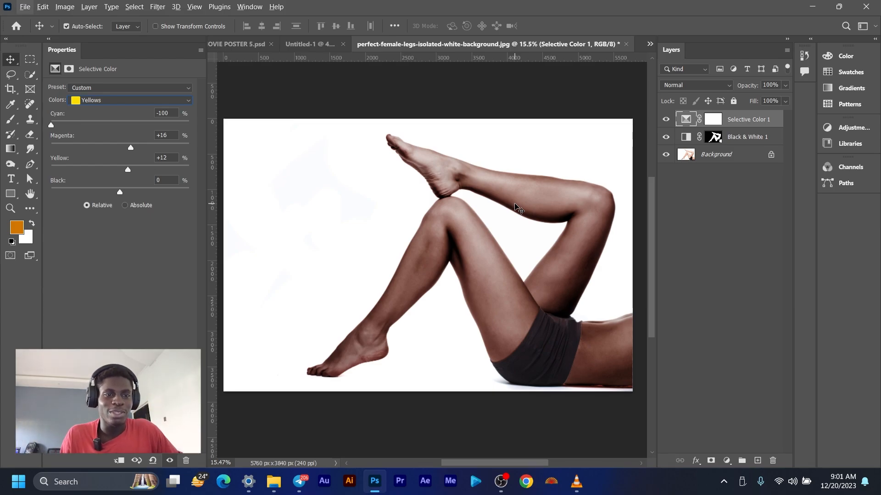
- Replace the Selective Color layer's blank mask with the skin mask from the Black & White layer
left_click(716, 138)
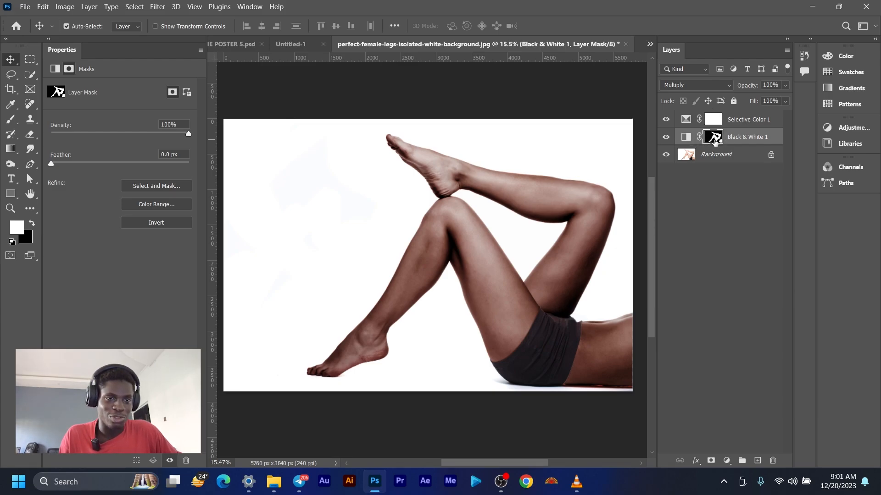
left_click_drag(713, 138, 714, 121)
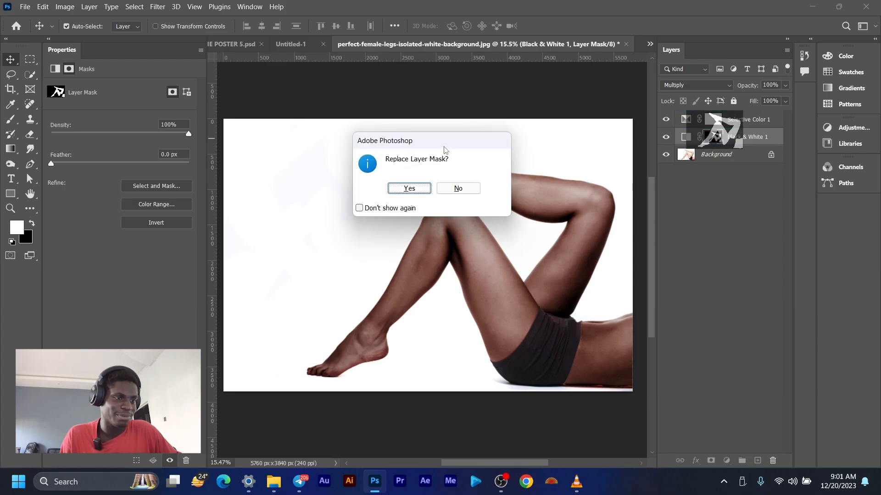
left_click_drag(445, 149, 464, 149)
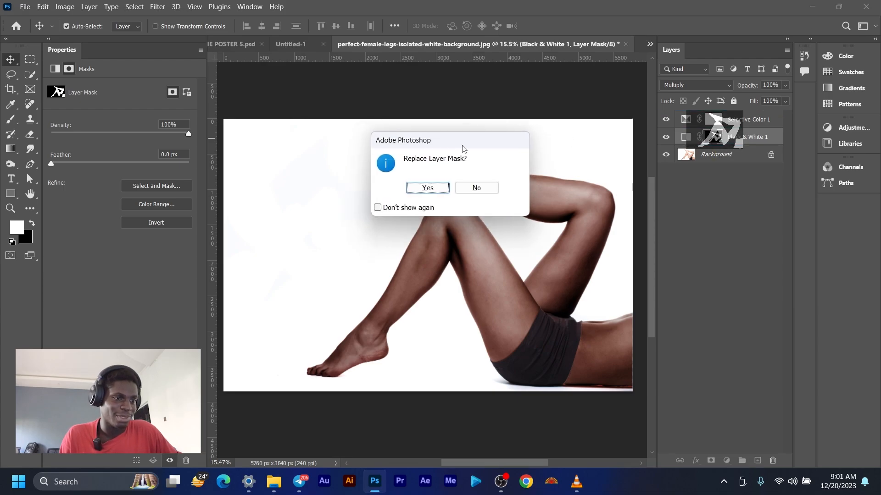
left_click(427, 188)
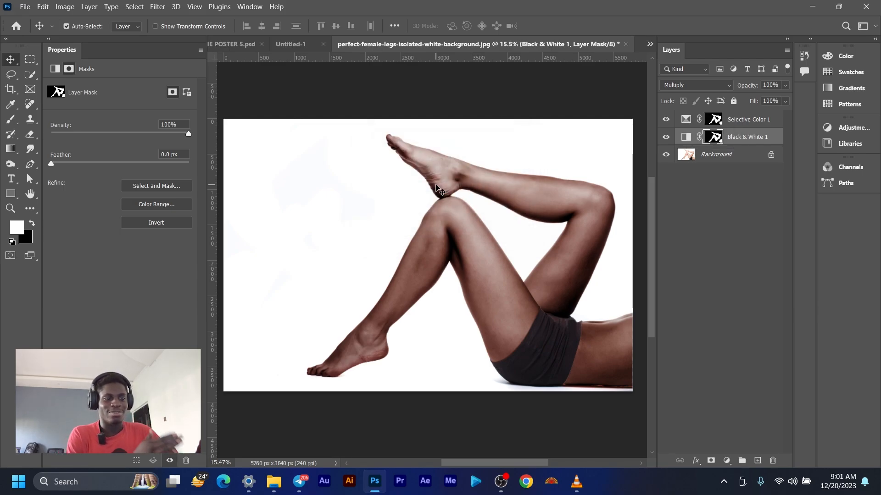
- Add a Vibrance adjustment layer above Selective Color and replace its mask with the Selective Color layer's skin mask
left_click(734, 125)
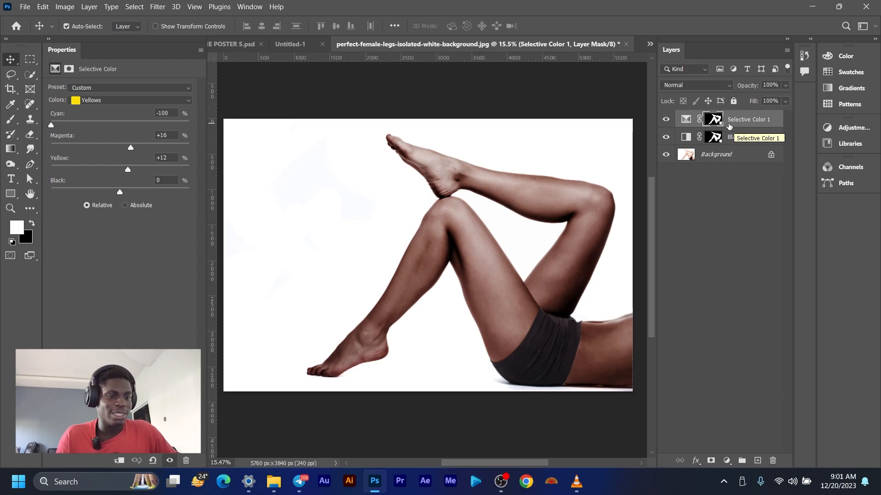
scroll(344, 281, "down", 1)
scroll(494, 218, "up", 1)
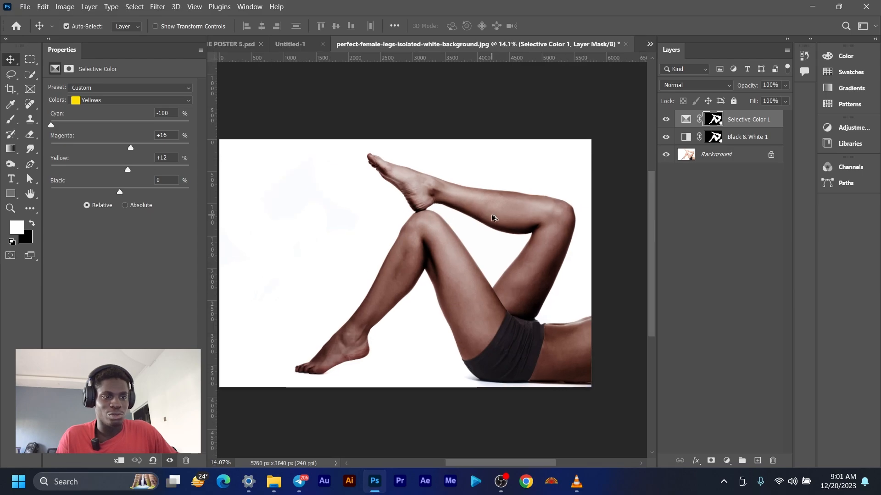
left_click_drag(448, 244, 469, 239)
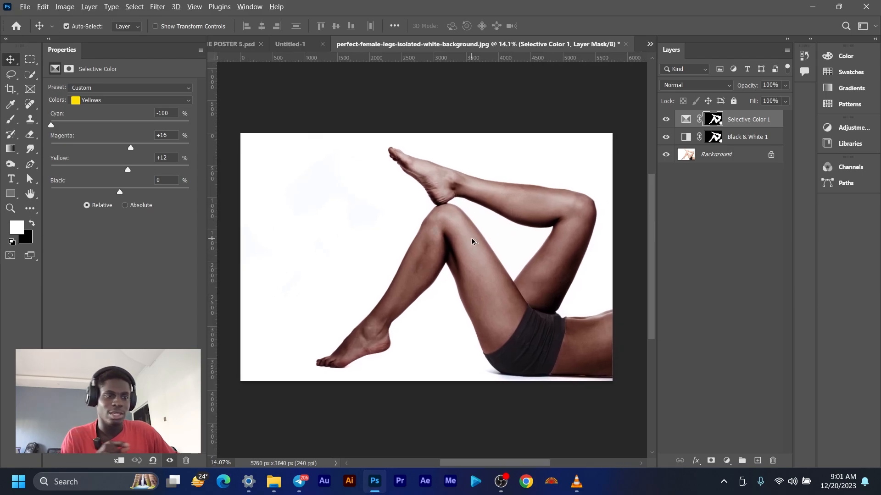
scroll(471, 240, "down", 1)
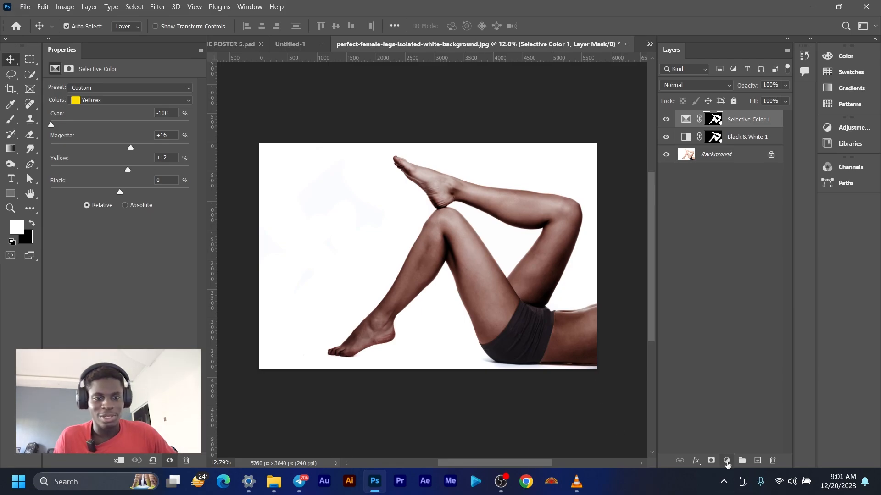
left_click(727, 461)
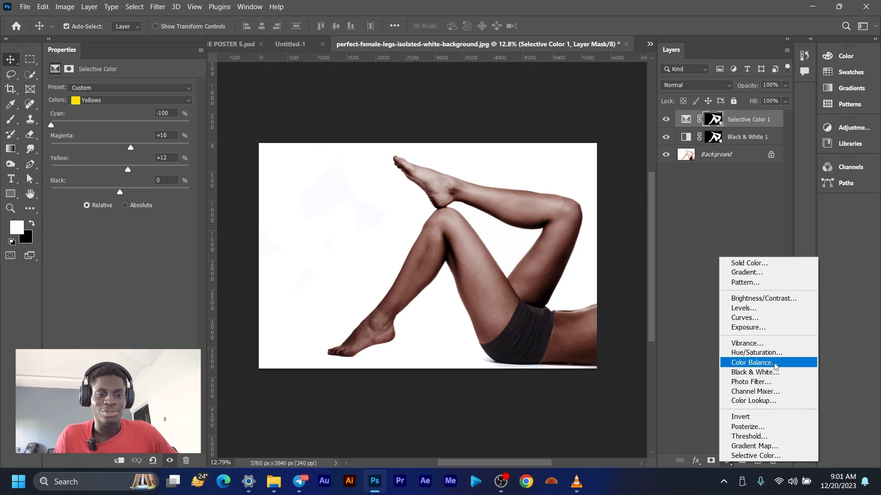
left_click(770, 346)
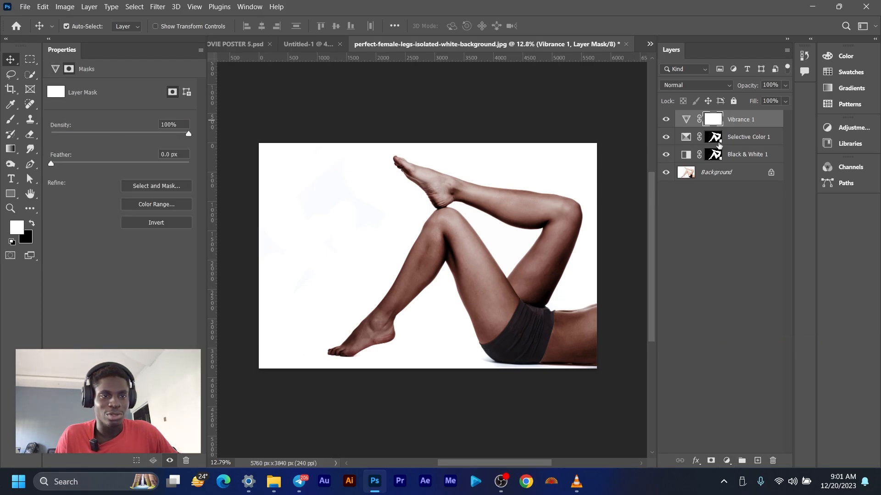
left_click(716, 138)
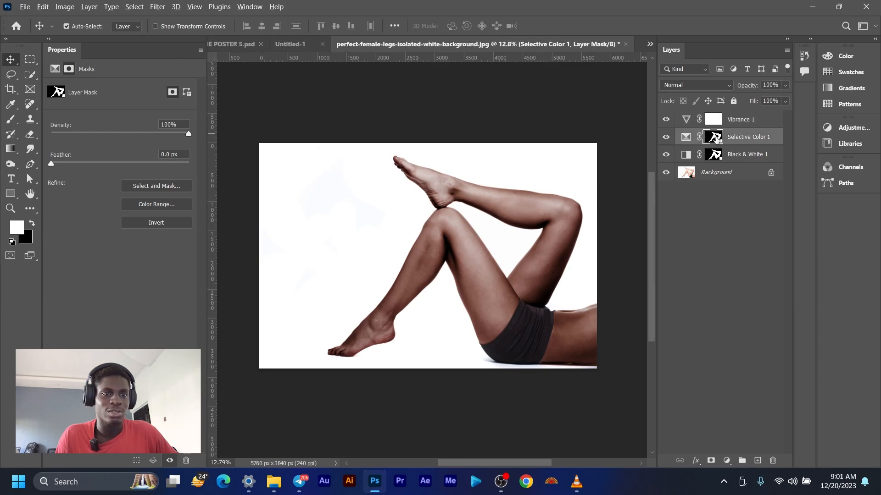
left_click_drag(716, 138, 713, 119)
left_click(421, 190)
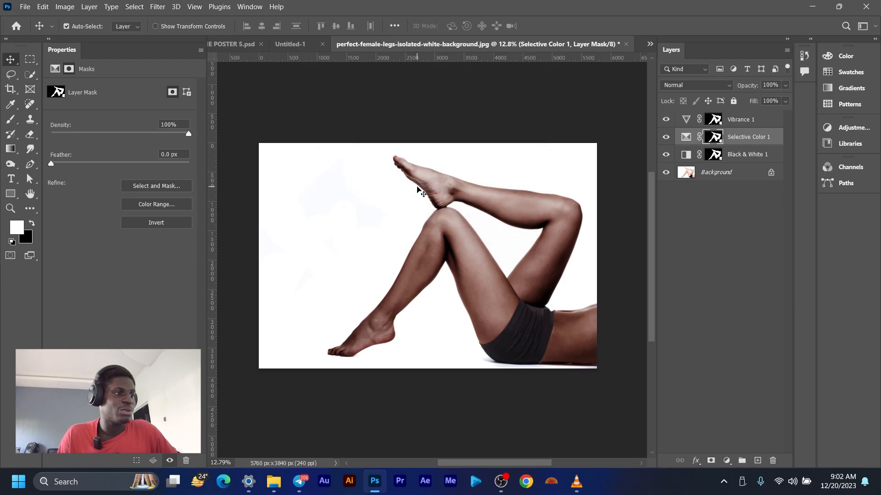
- Enrich the skin color by setting the Vibrance layer's Vibrance to +42 and Saturation to +23
left_click(765, 122)
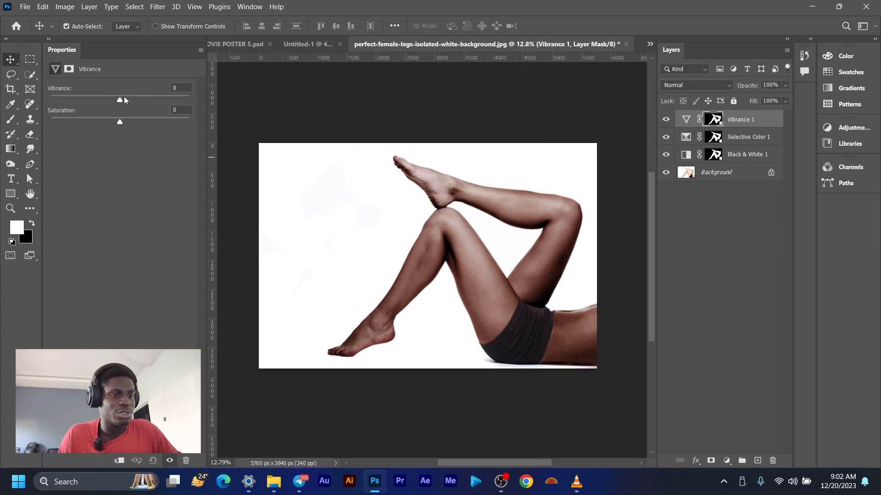
left_click_drag(120, 123, 139, 102)
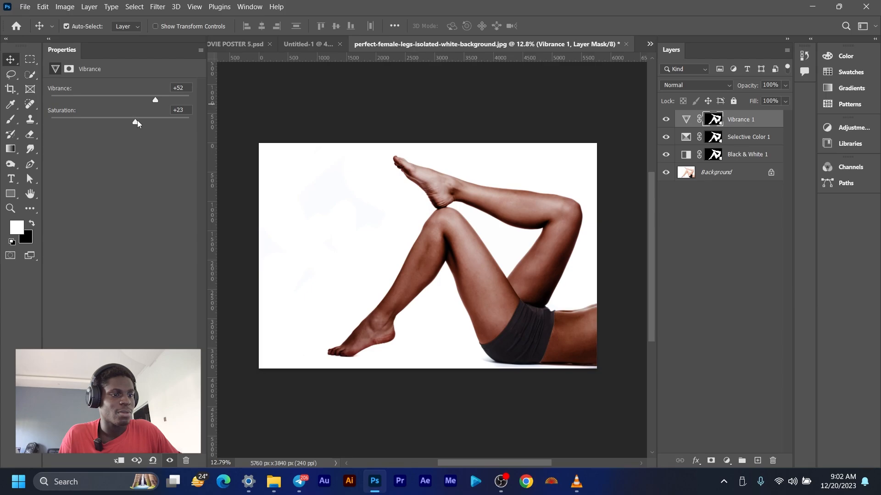
left_click_drag(137, 120, 138, 121)
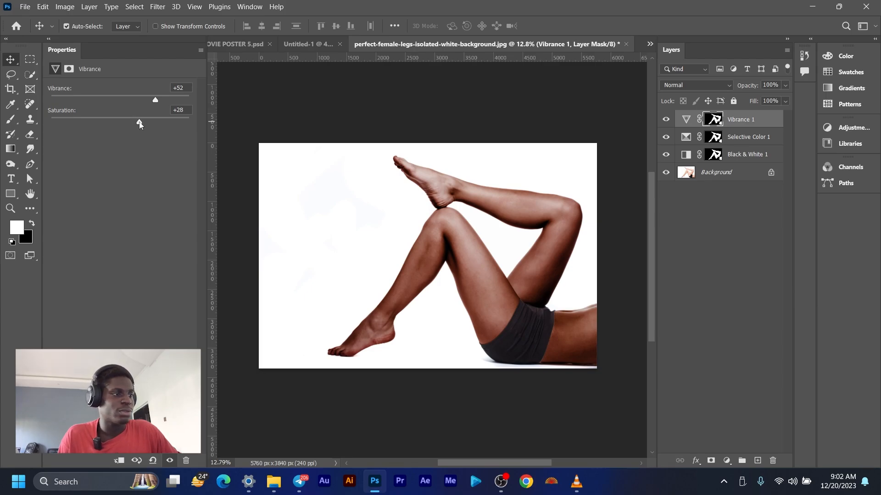
scroll(501, 283, "down", 3)
scroll(456, 266, "up", 2)
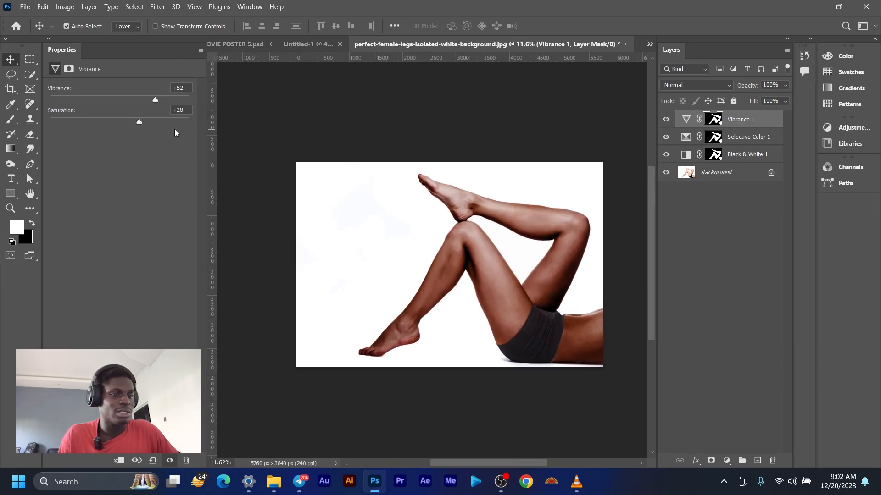
left_click_drag(139, 122, 149, 101)
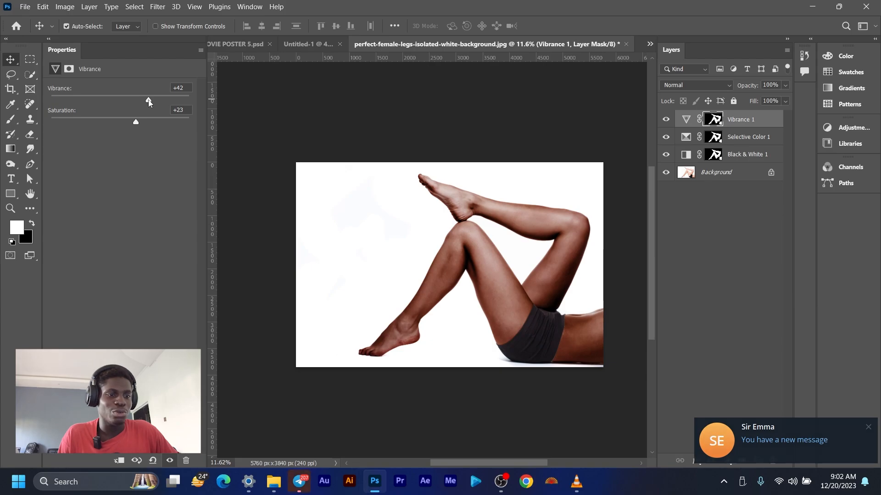
left_click(685, 119)
scroll(487, 275, "down", 1)
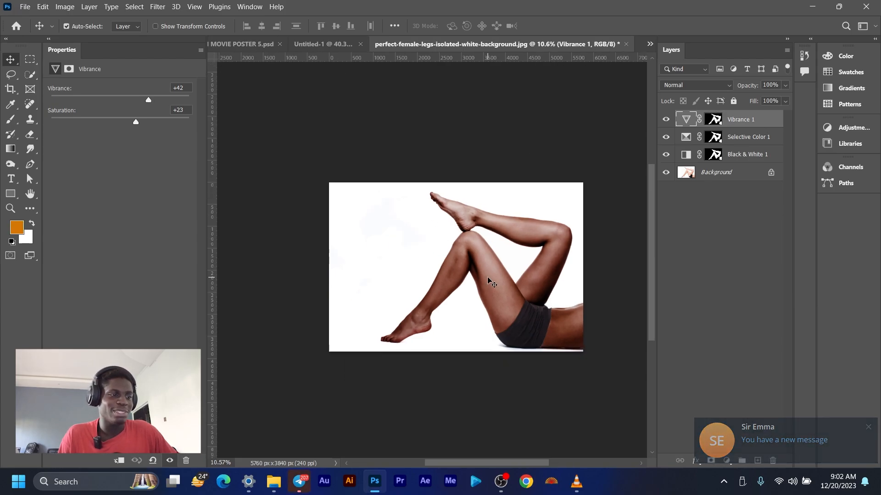
scroll(483, 278, "up", 2)
scroll(518, 279, "right", 1)
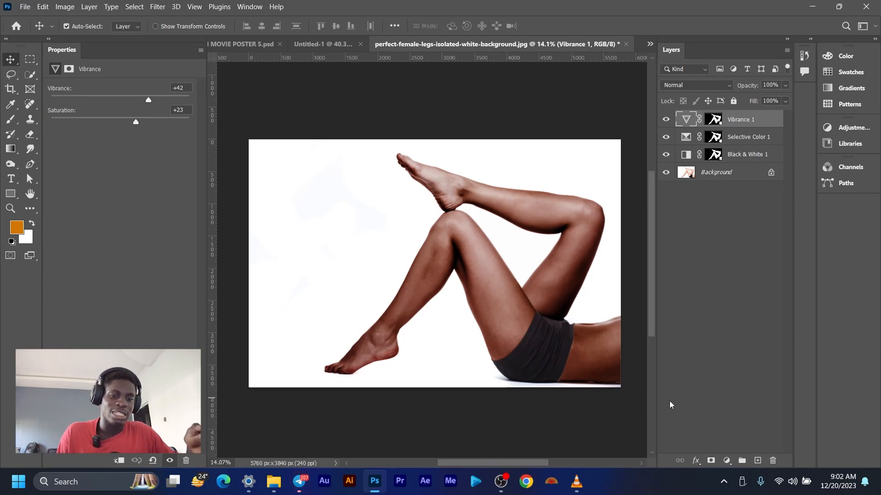
- Add a Color Balance adjustment layer above Vibrance and replace its mask with the Vibrance layer's skin mask
left_click(727, 460)
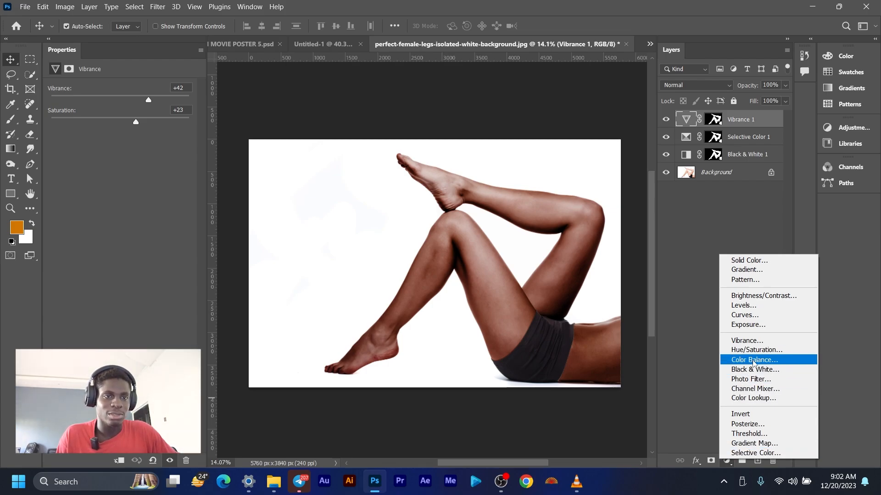
left_click(753, 360)
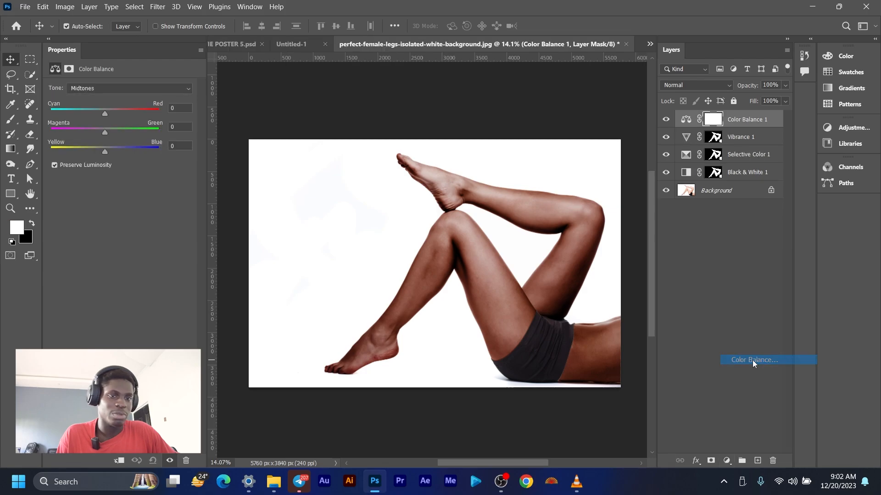
left_click(713, 122)
left_click(715, 139)
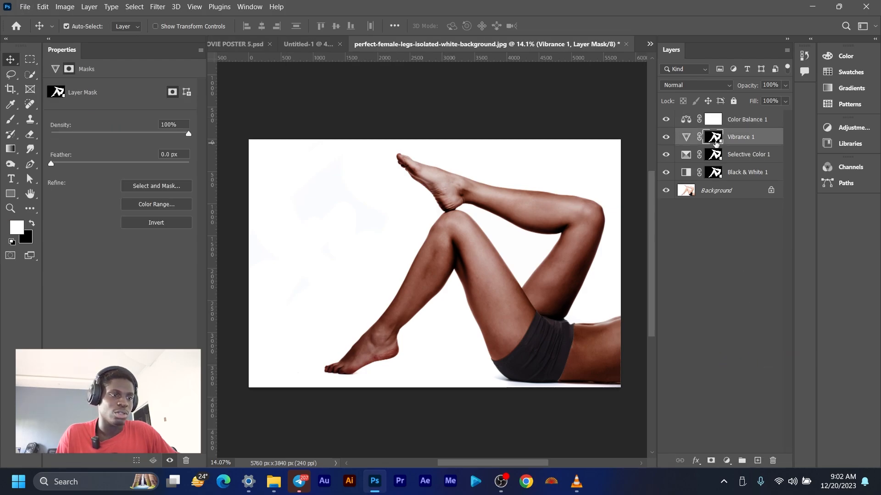
left_click_drag(715, 142, 713, 120)
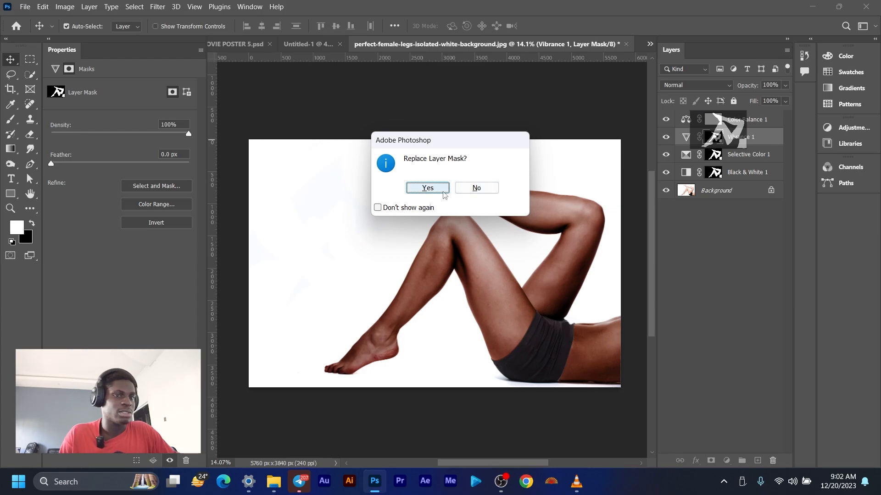
left_click(443, 191)
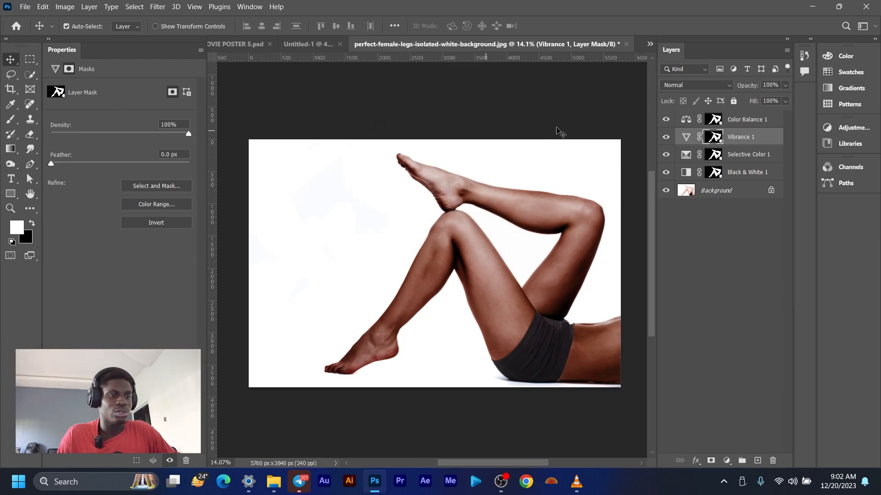
- Warm the skin's midtones by setting the Color Balance layer's Cyan-Red to +11 and Yellow-Blue to -12
left_click(727, 125)
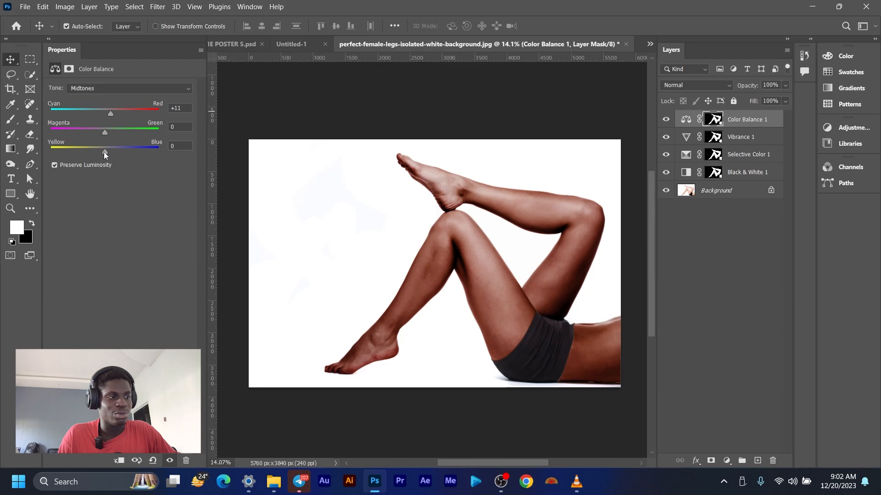
left_click_drag(104, 152, 96, 152)
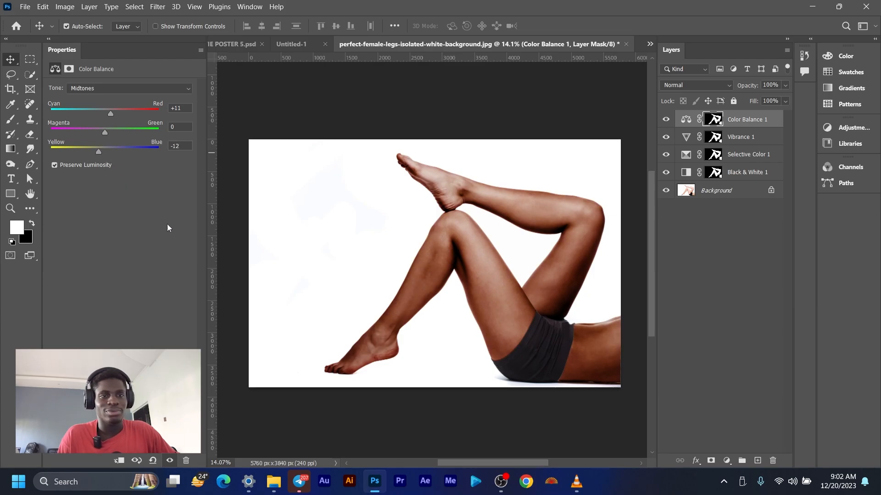
scroll(375, 249, "down", 2)
scroll(385, 249, "up", 1)
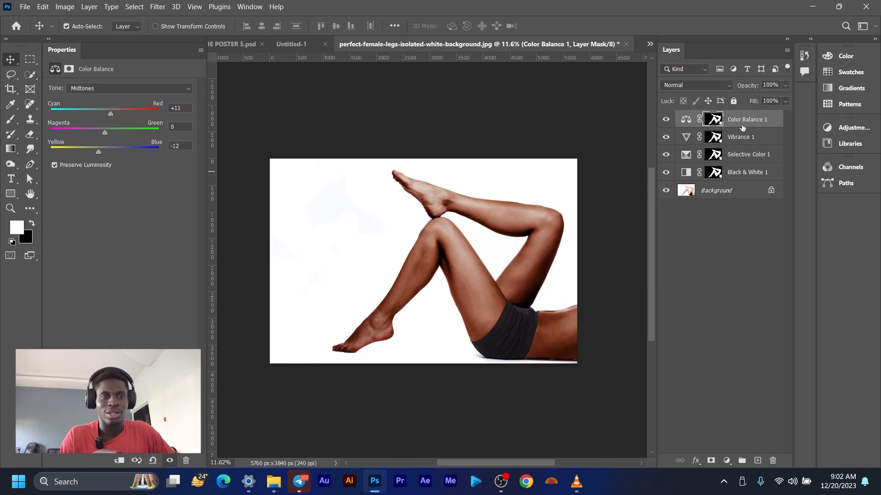
- Group the four adjustment layers from Color Balance down to Black & White
left_click(742, 124)
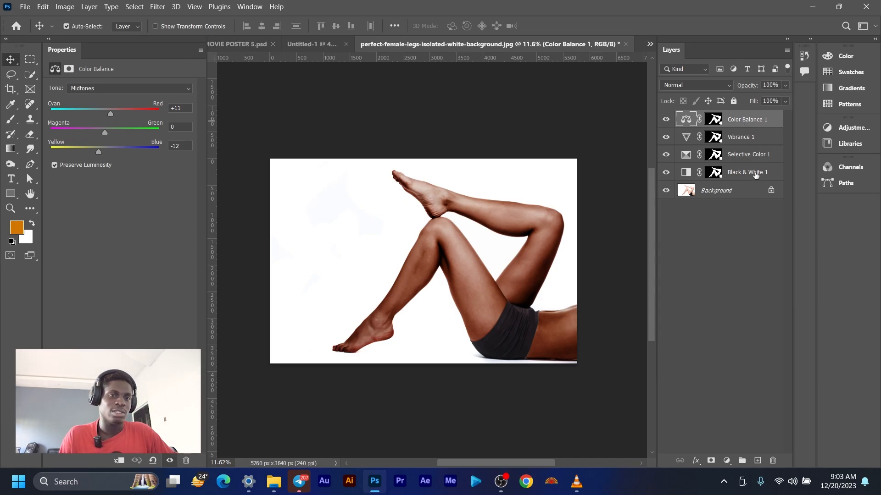
left_click(755, 174, "shift")
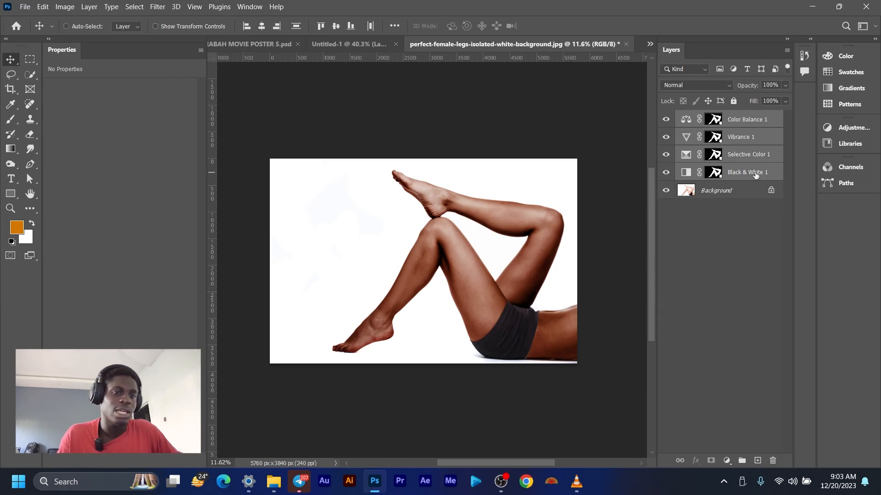
key("ctrl+g")
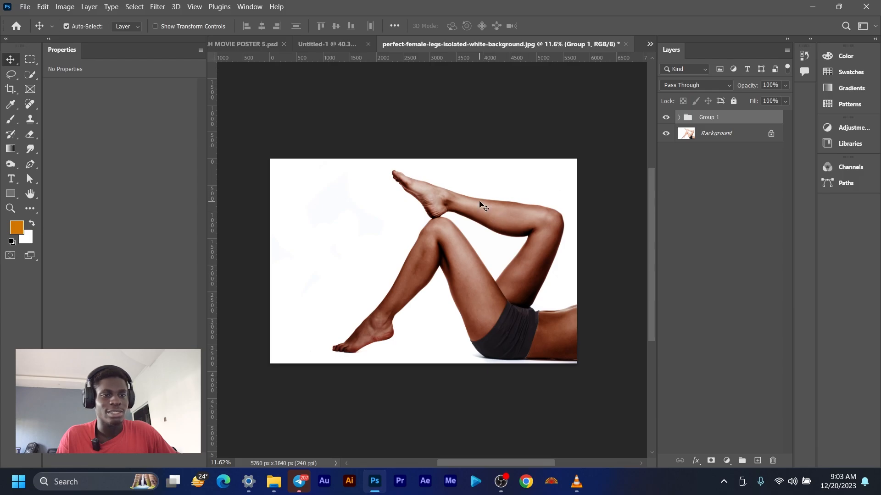
- Compare the photo before and after the skin change by hiding the adjustment group and showing it again
scroll(479, 200, "up", 1)
scroll(479, 200, "left", 1)
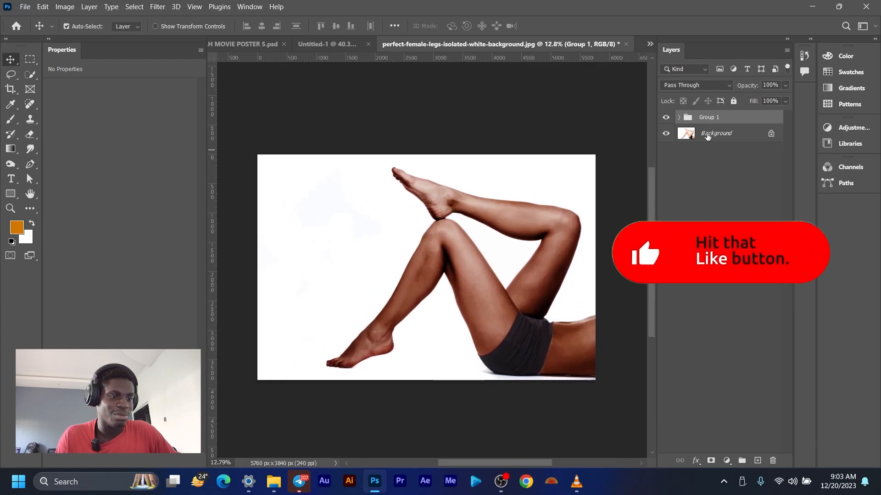
left_click(666, 118)
left_click(666, 119)
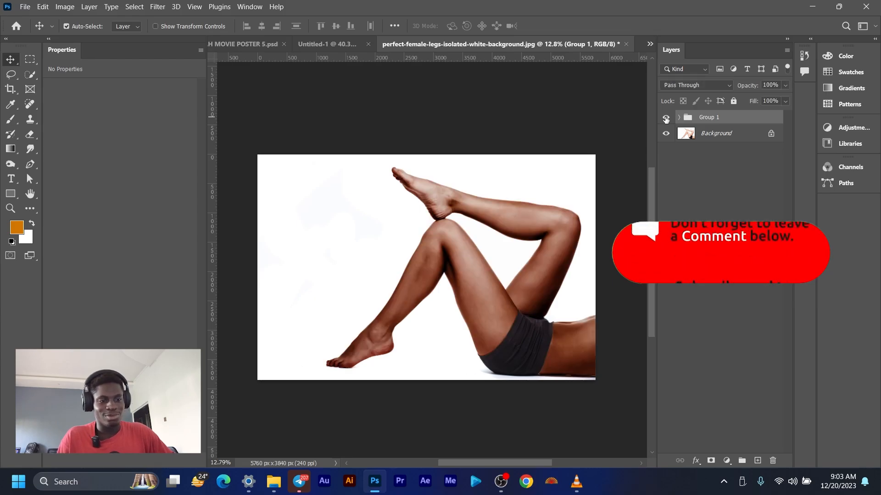
- Examine the skin mask's edge along the dark shorts and lower back up close, and check the whole image
scroll(586, 359, "up", 8)
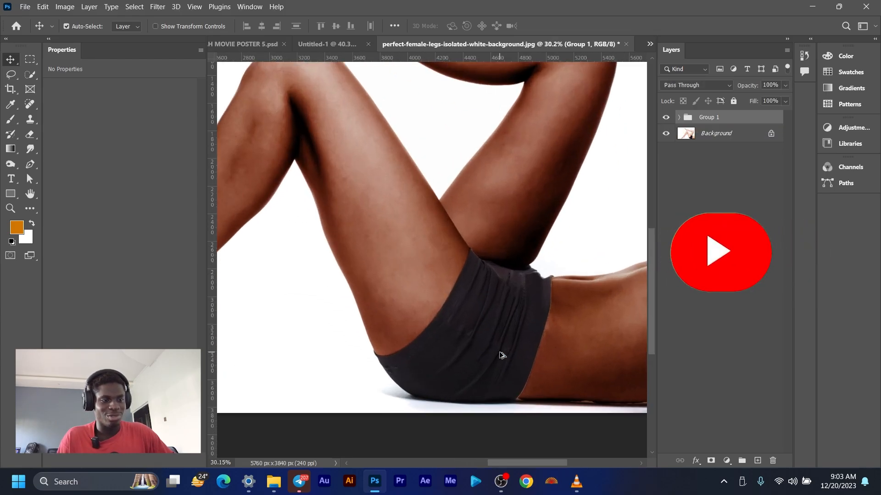
scroll(495, 420, "up", 2)
scroll(474, 234, "down", 3)
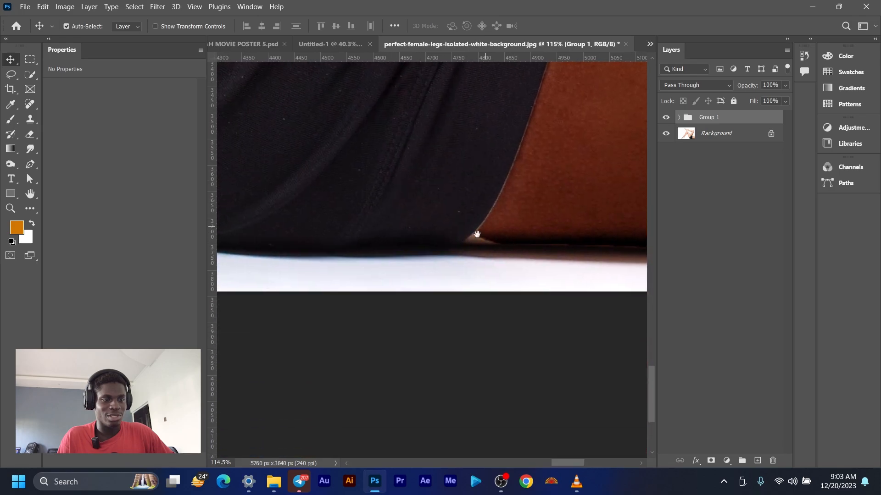
scroll(463, 236, "down", 5)
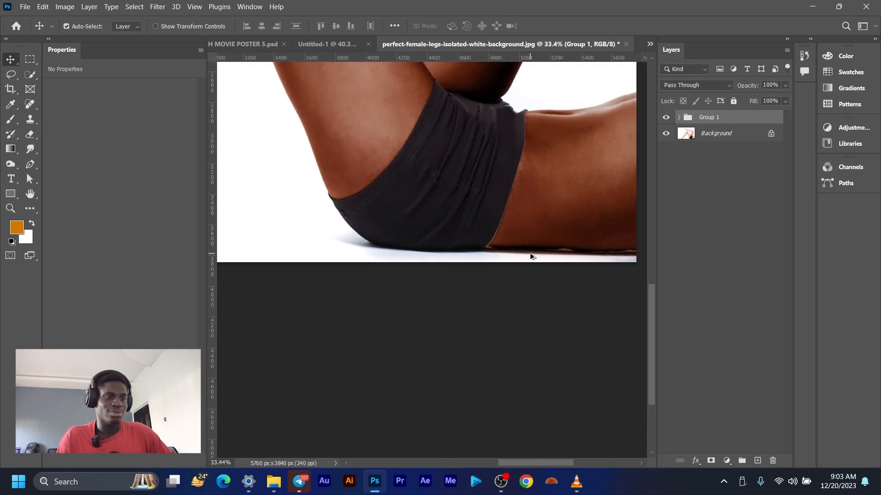
scroll(569, 252, "down", 6)
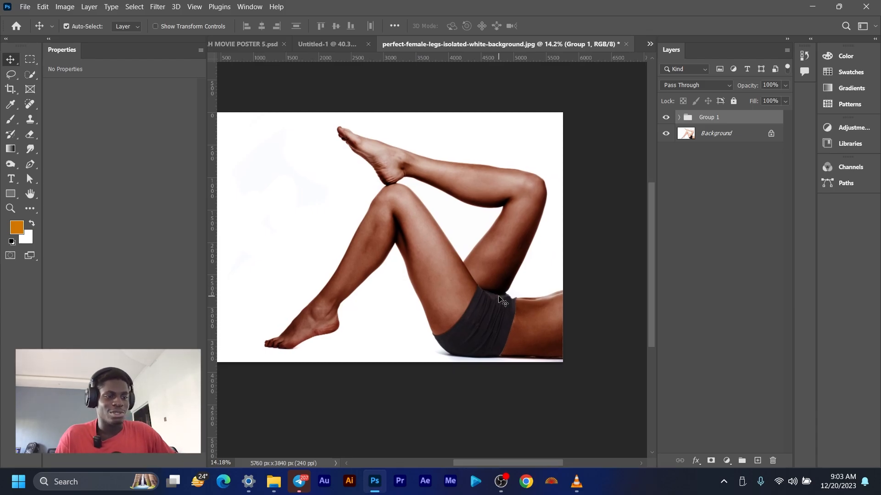
scroll(451, 292, "down", 2)
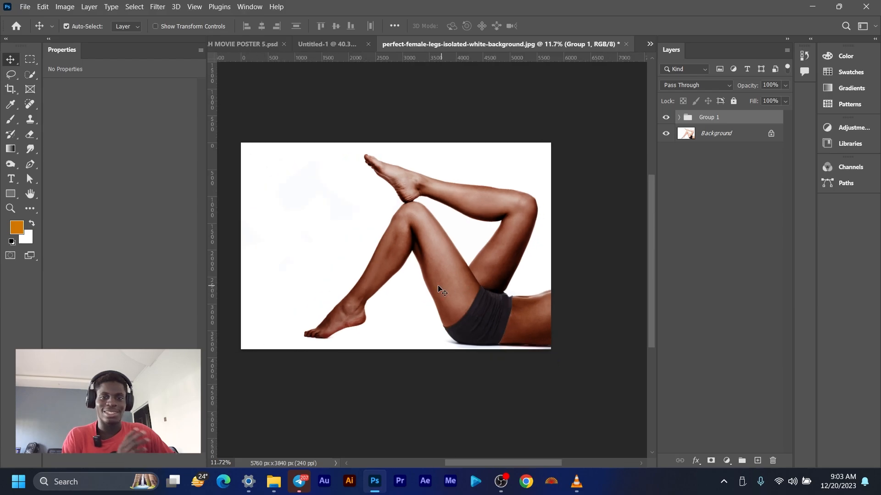